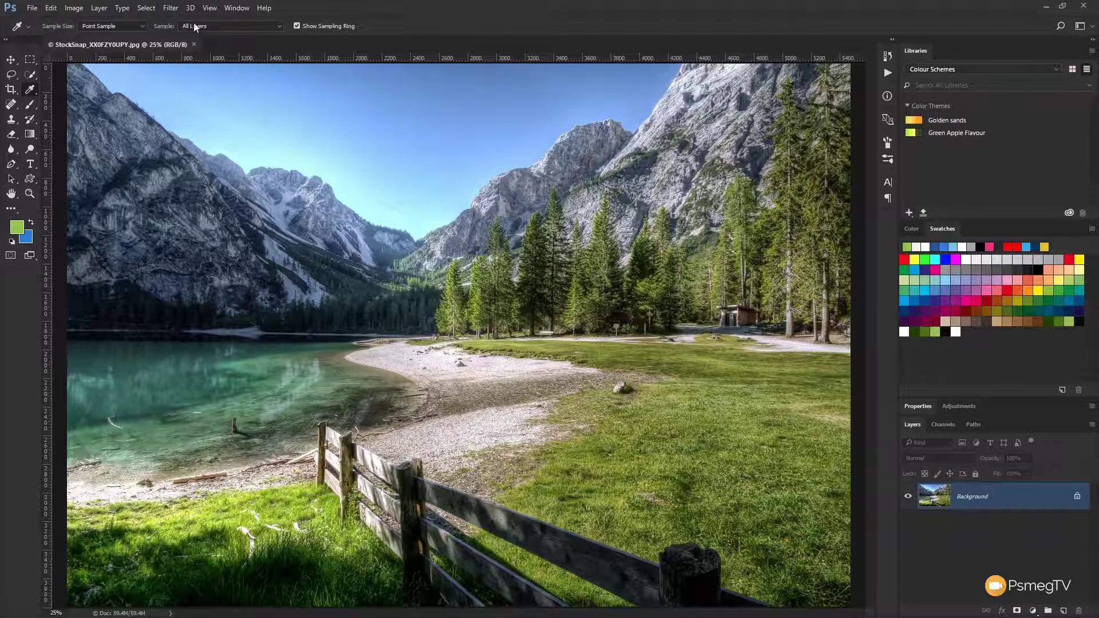
# Open the mountain lake photo in the Camera Raw filter and expand the filter window to full screen.
pyautogui.click(180, 8)
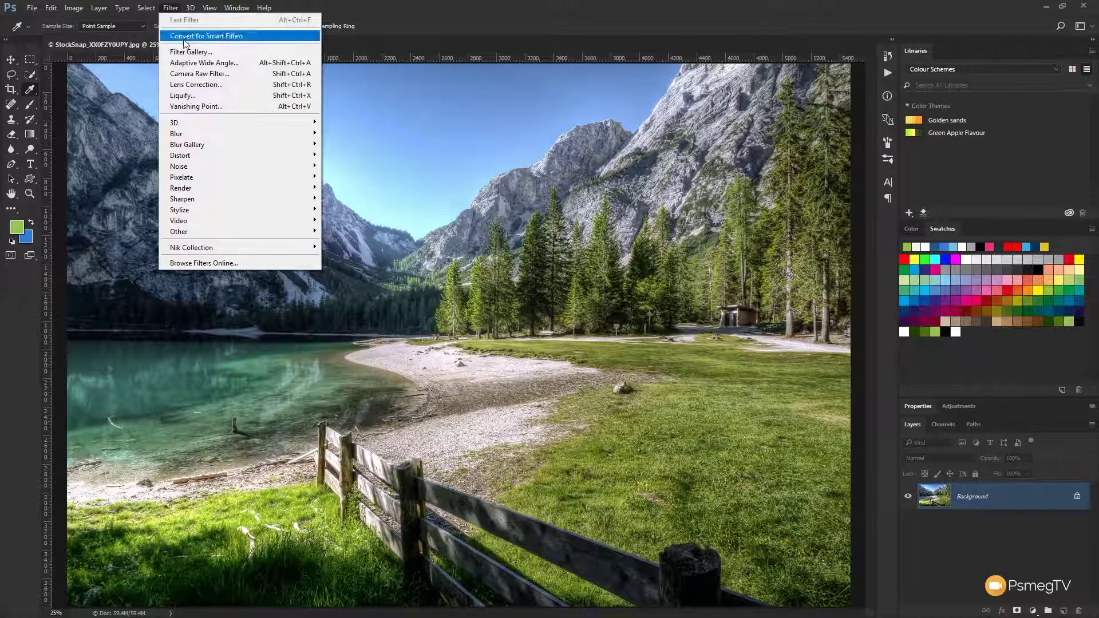
pyautogui.click(193, 75)
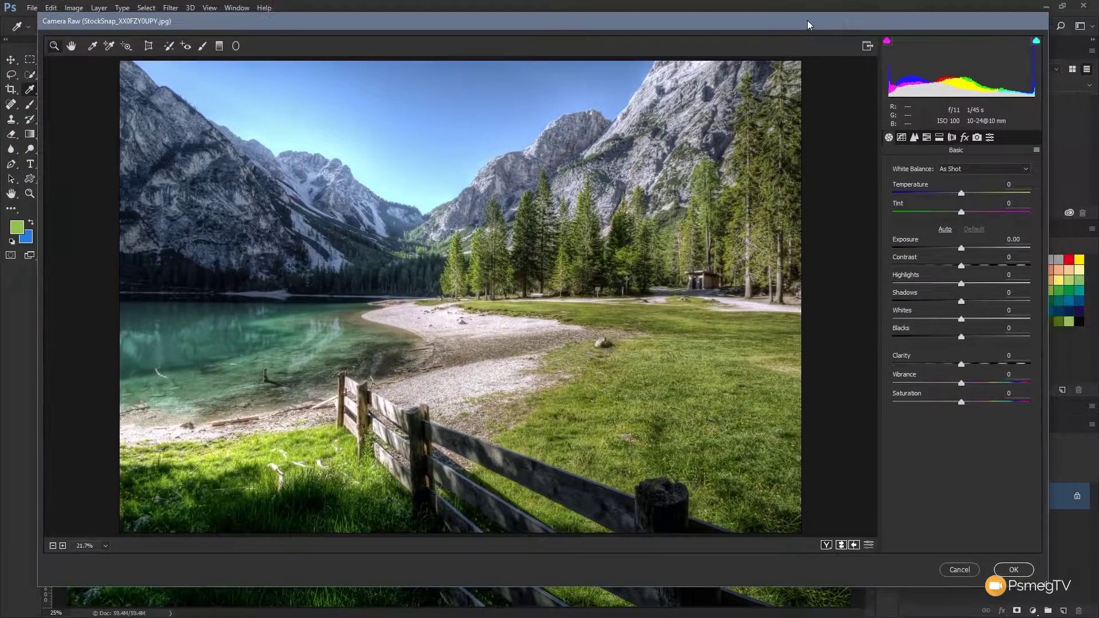
pyautogui.click(867, 47)
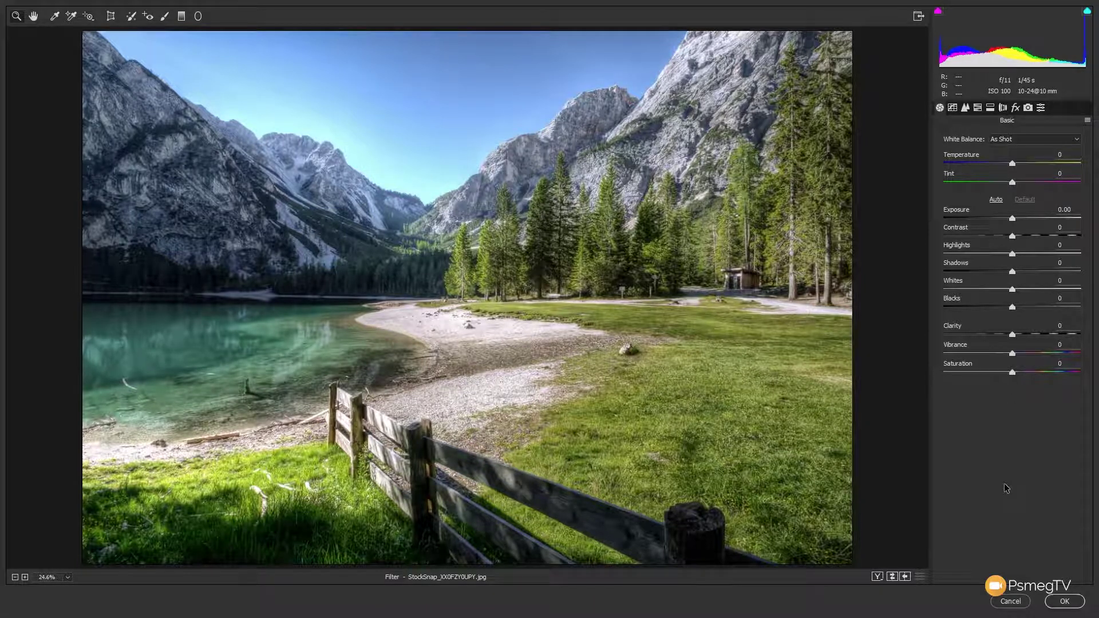
# Review the Tone Curve, Detail, HSL / Grayscale and Basic settings, plus the white balance and targeted adjustment tool options.
pyautogui.click(954, 109)
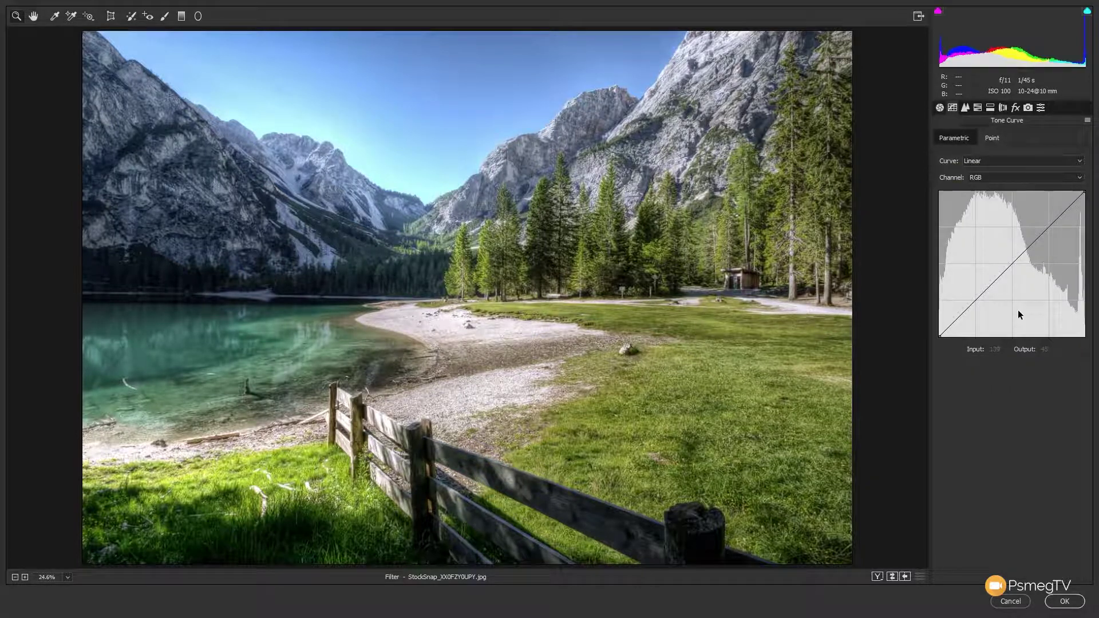
pyautogui.click(965, 107)
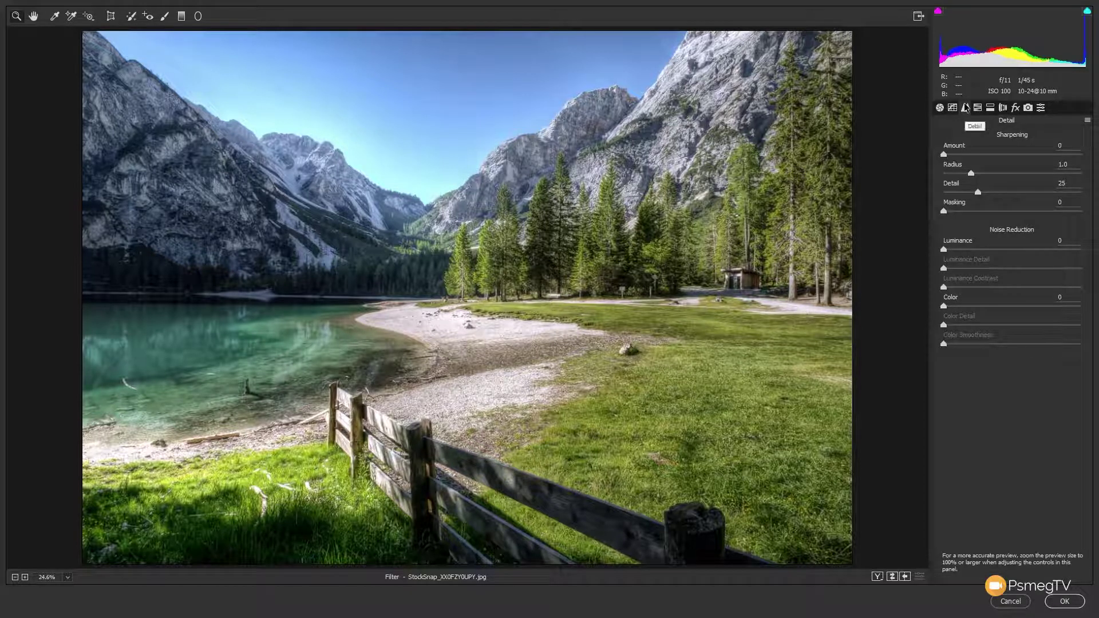
pyautogui.click(978, 107)
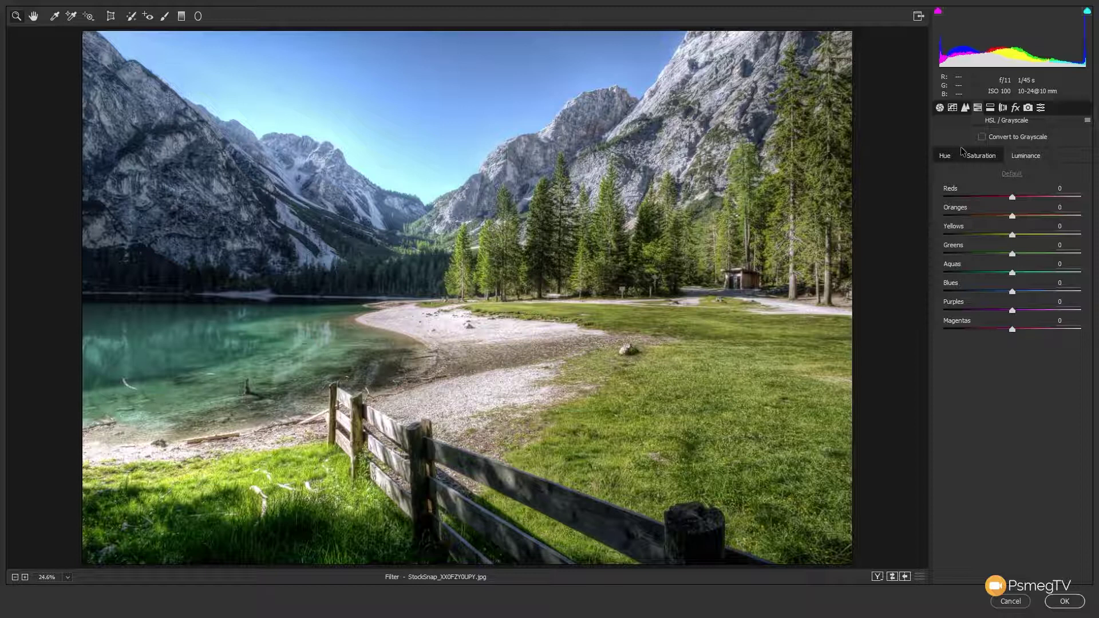
pyautogui.click(940, 108)
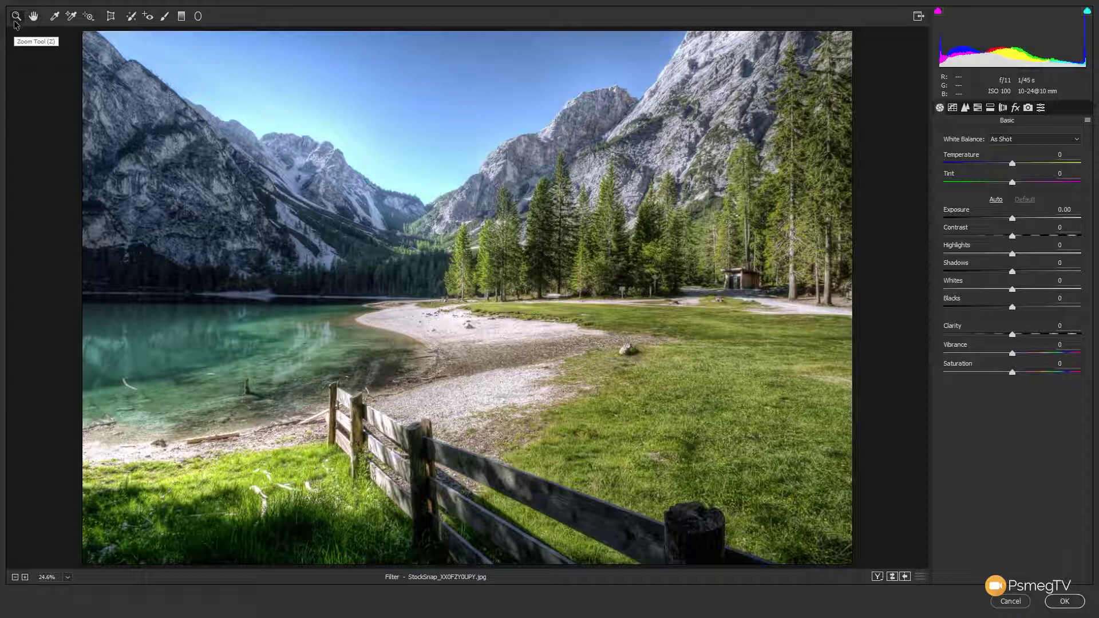
pyautogui.click(52, 20)
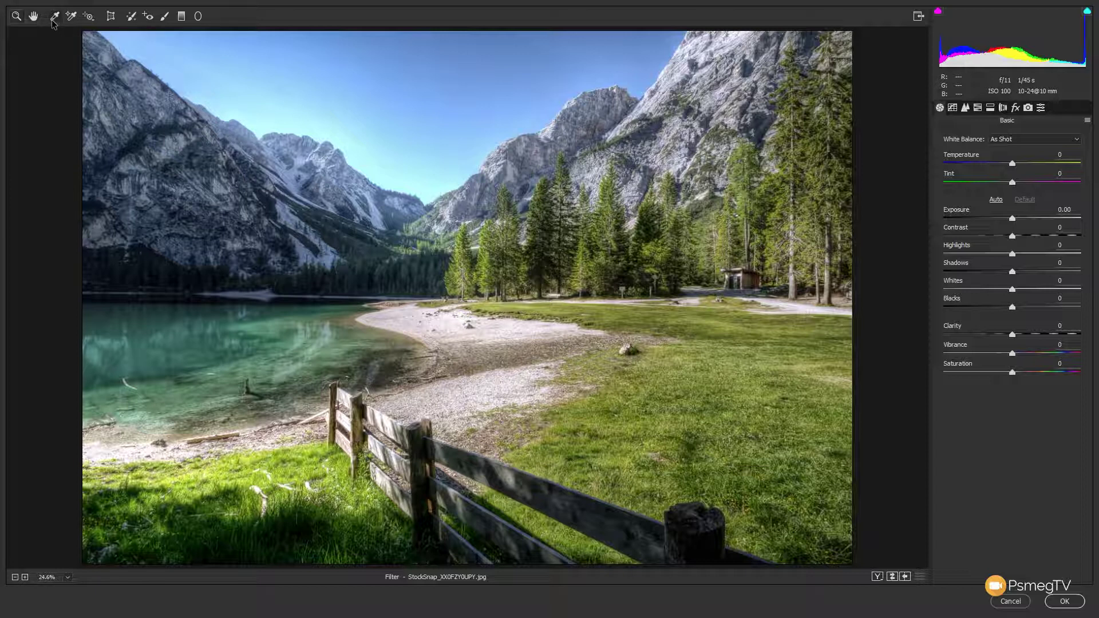
pyautogui.click(90, 21)
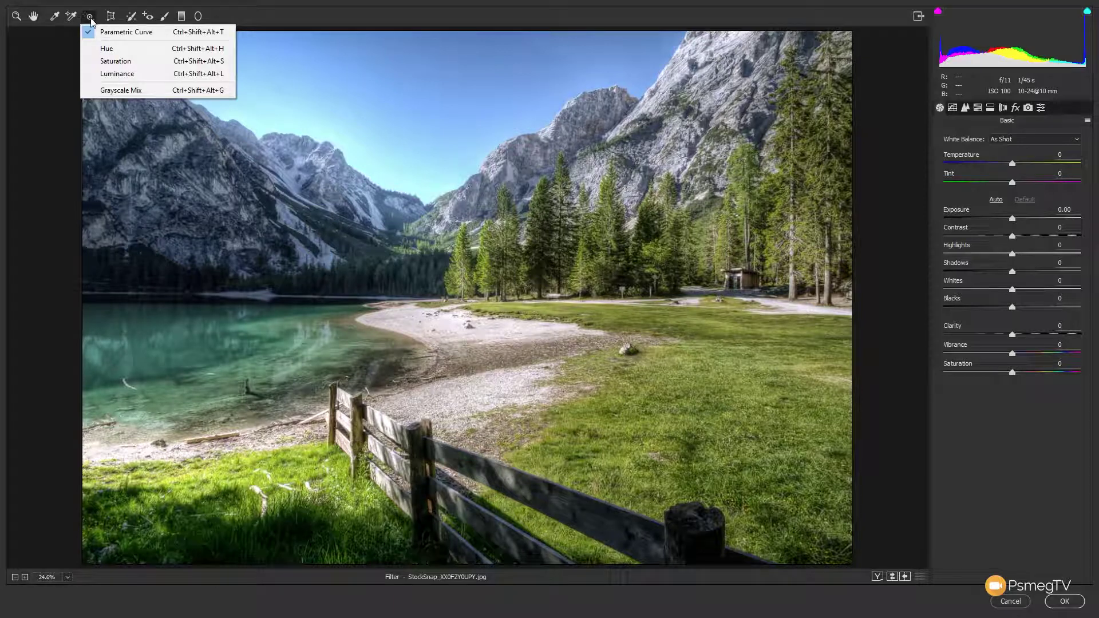
pyautogui.click(90, 21)
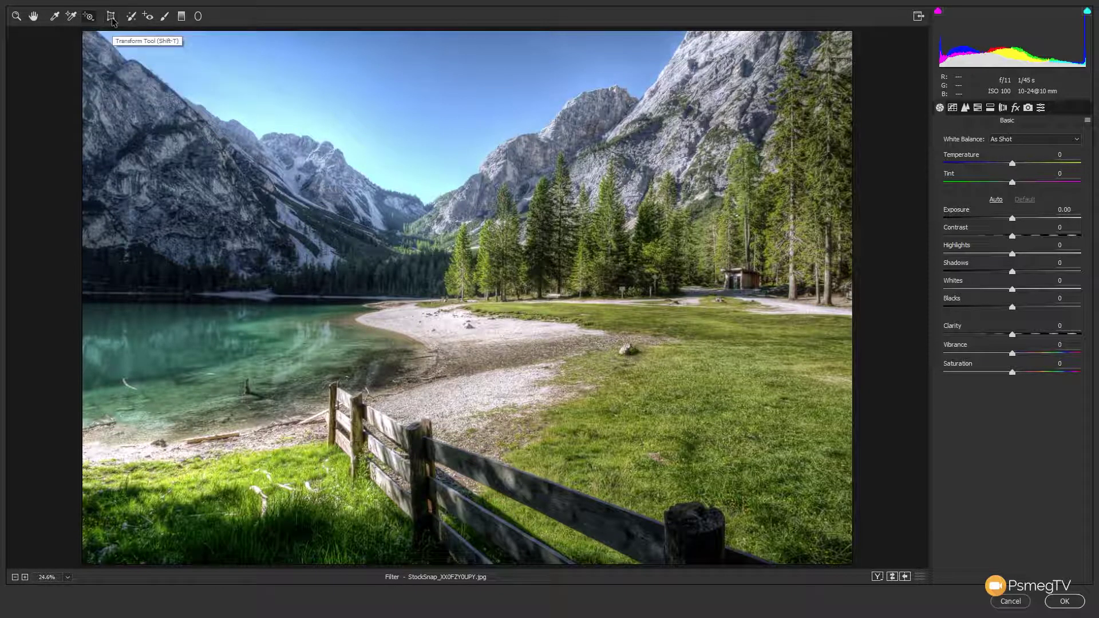
# Try correcting the photo's perspective with the Transform tool, using Vertical -12 and Horizontal +6.
pyautogui.click(112, 18)
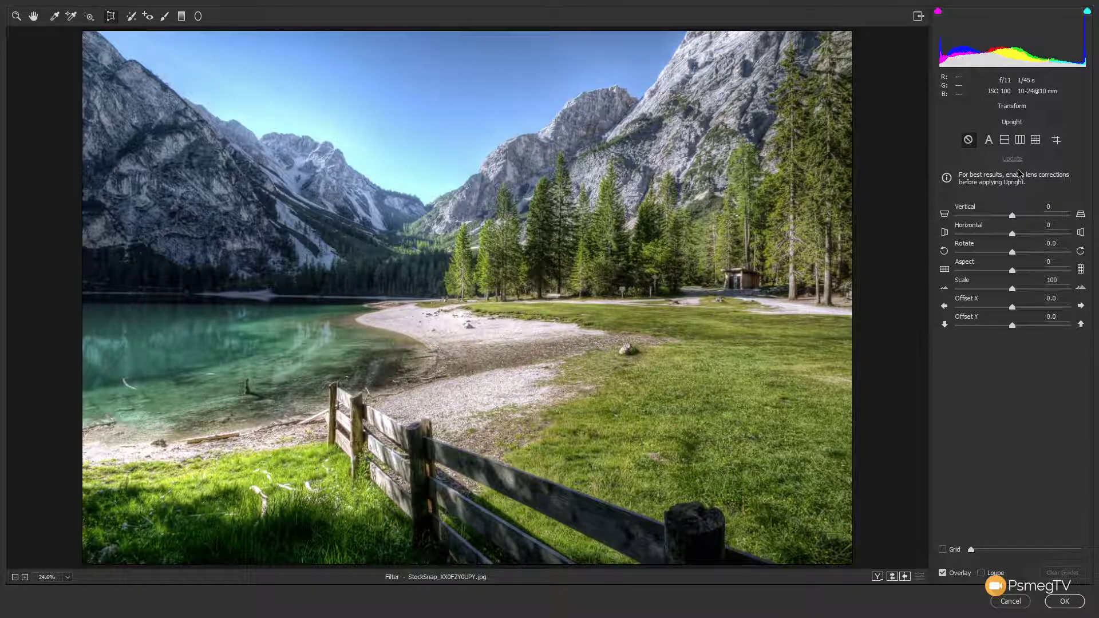
pyautogui.click(1012, 218)
pyautogui.moveTo(1012, 218)
pyautogui.mouseDown()
pyautogui.moveTo(1026, 234)
pyautogui.moveTo(1005, 234)
pyautogui.moveTo(1016, 235)
pyautogui.mouseUp()
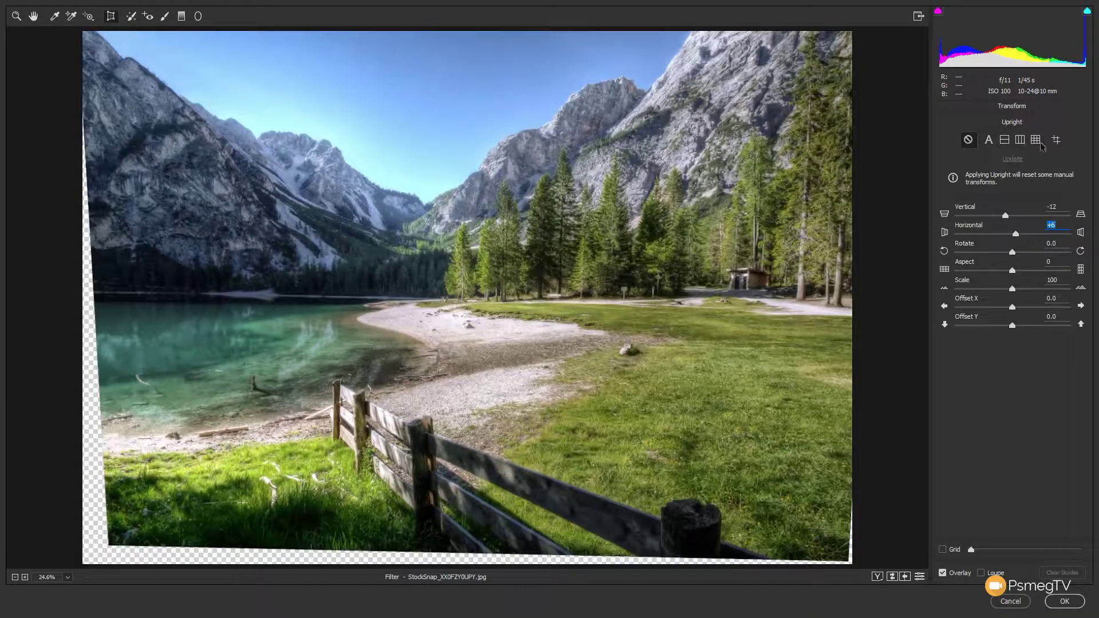
pyautogui.click(1008, 147)
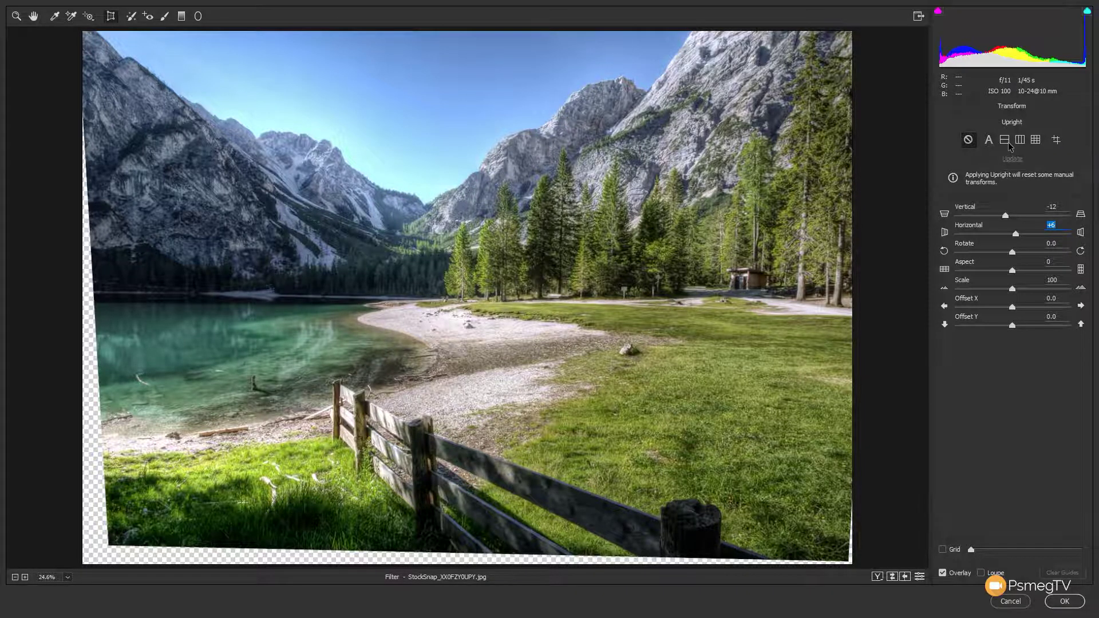
pyautogui.click(1006, 148)
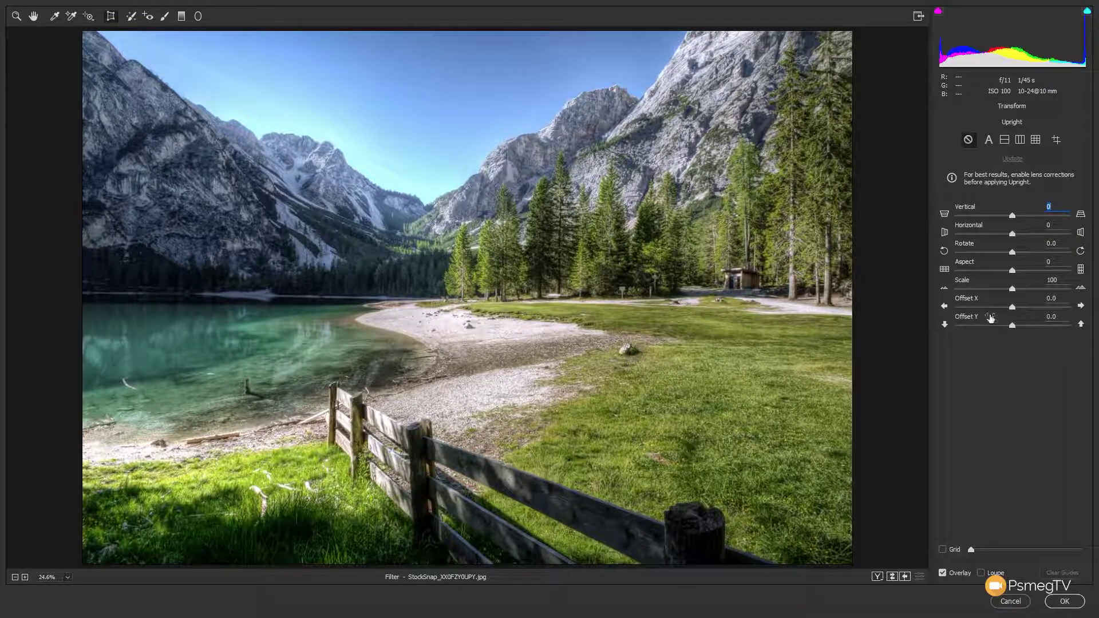
# Examine the Spot Removal types and the Adjustment Brush settings, and return to the Zoom tool.
pyautogui.click(137, 18)
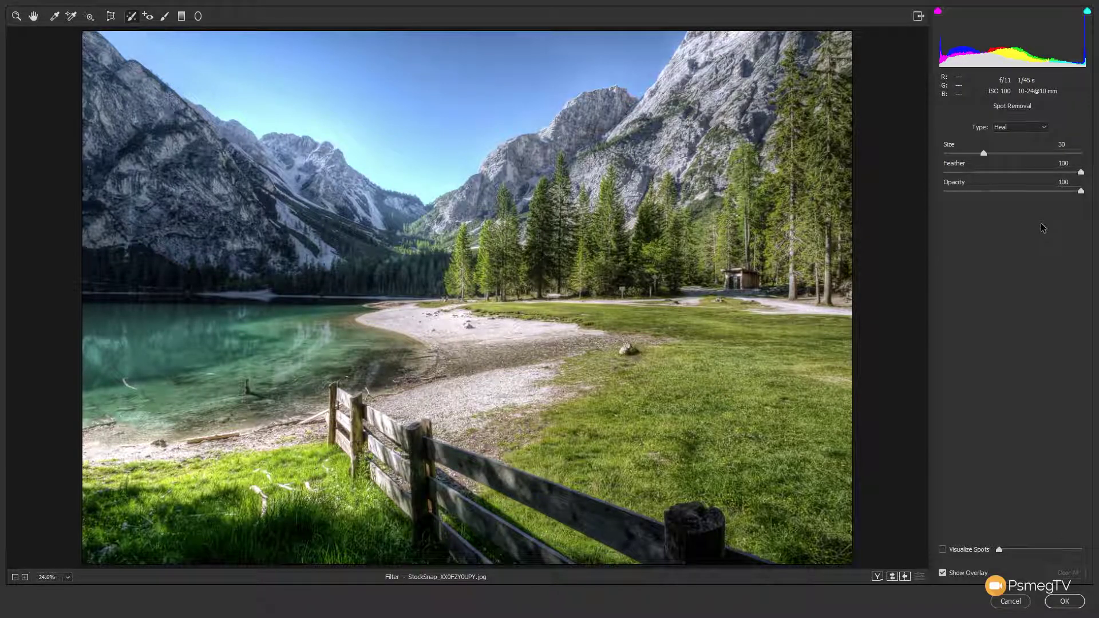
pyautogui.click(1009, 128)
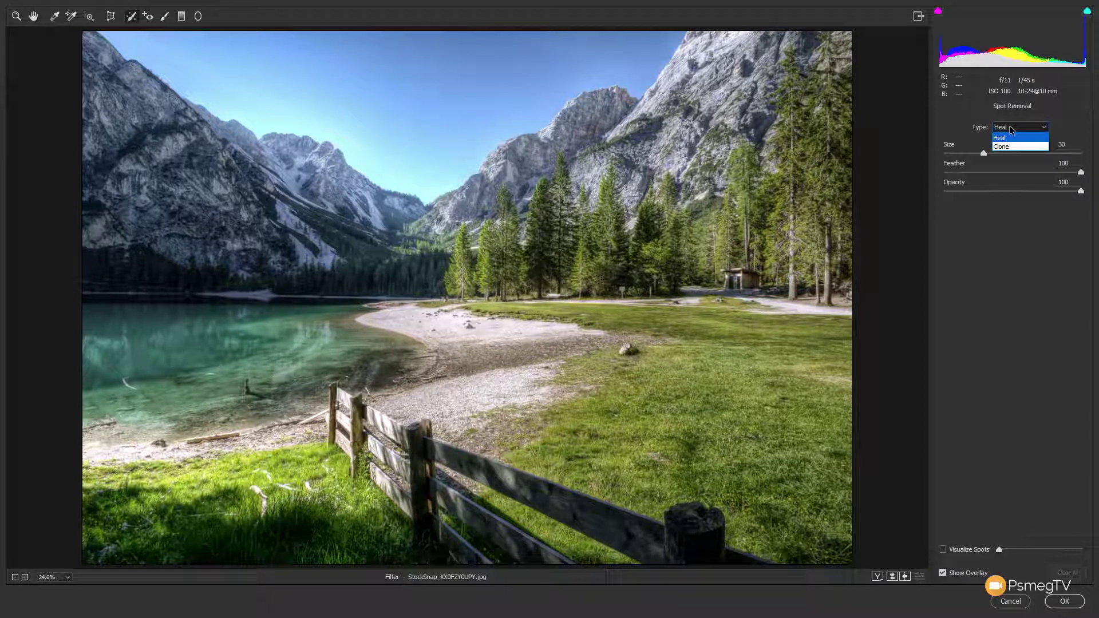
pyautogui.click(1013, 269)
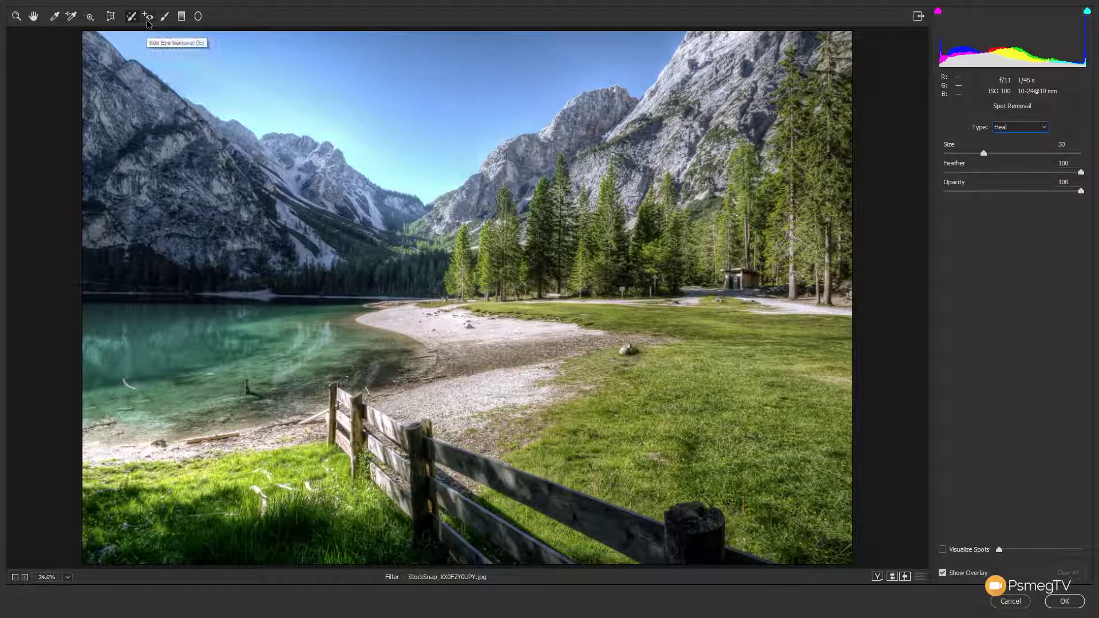
pyautogui.click(170, 20)
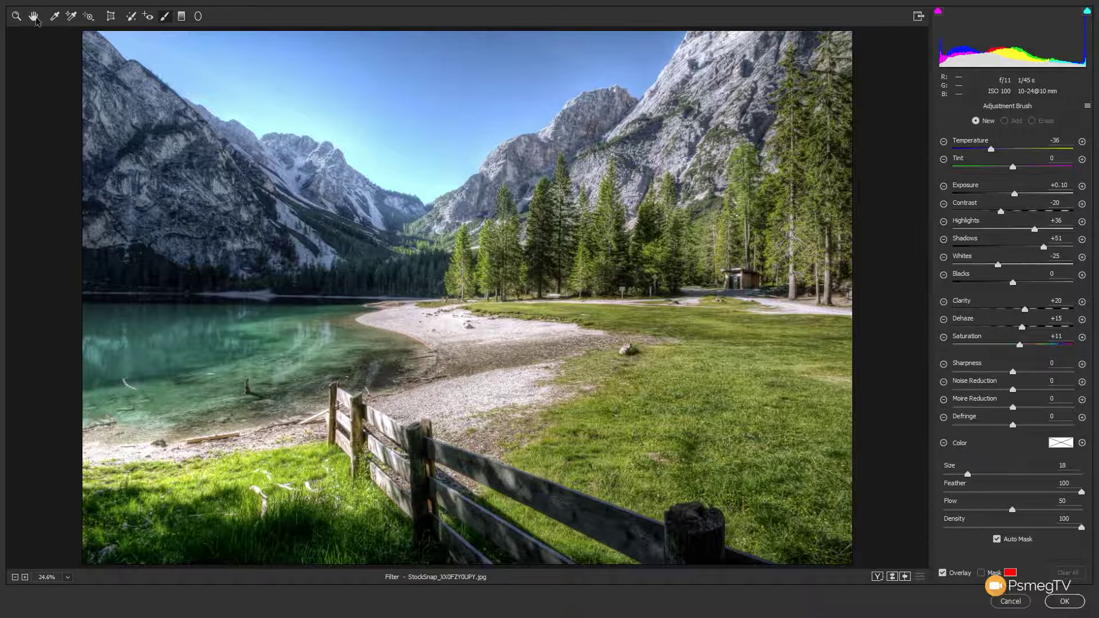
pyautogui.click(17, 17)
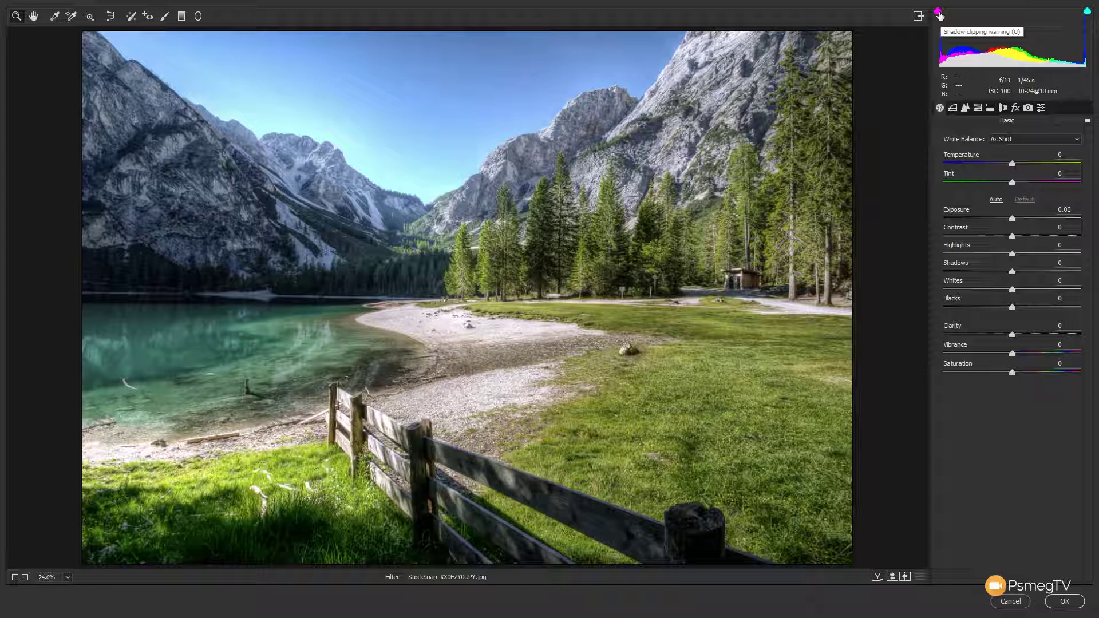
# Check the photo for shadow and highlight clipping, and inspect the available white balance presets.
pyautogui.click(939, 14)
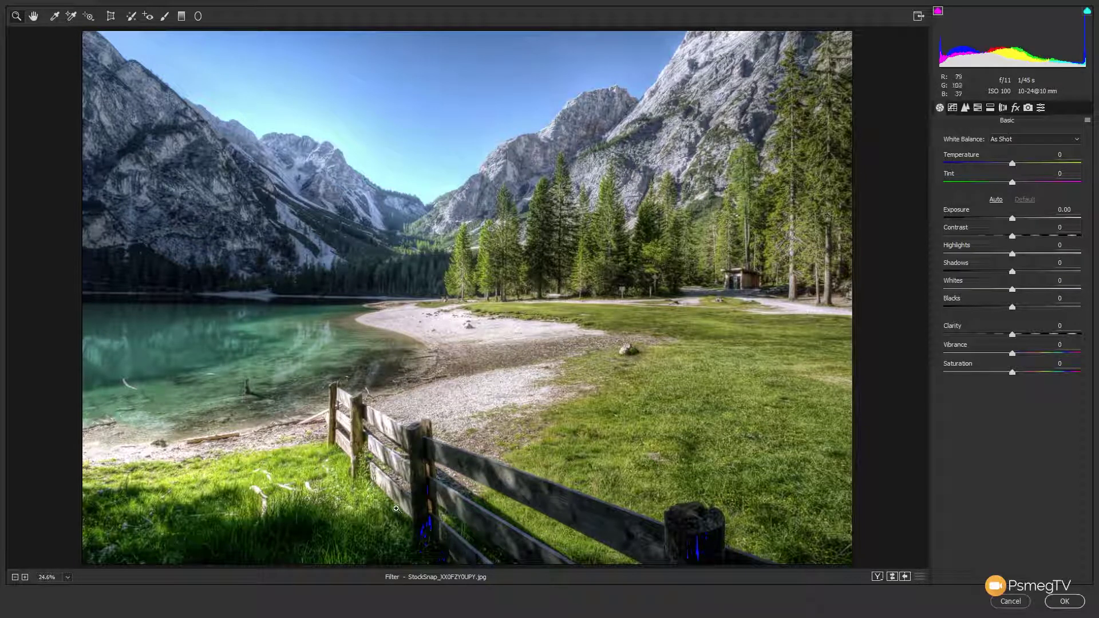
pyautogui.click(1087, 11)
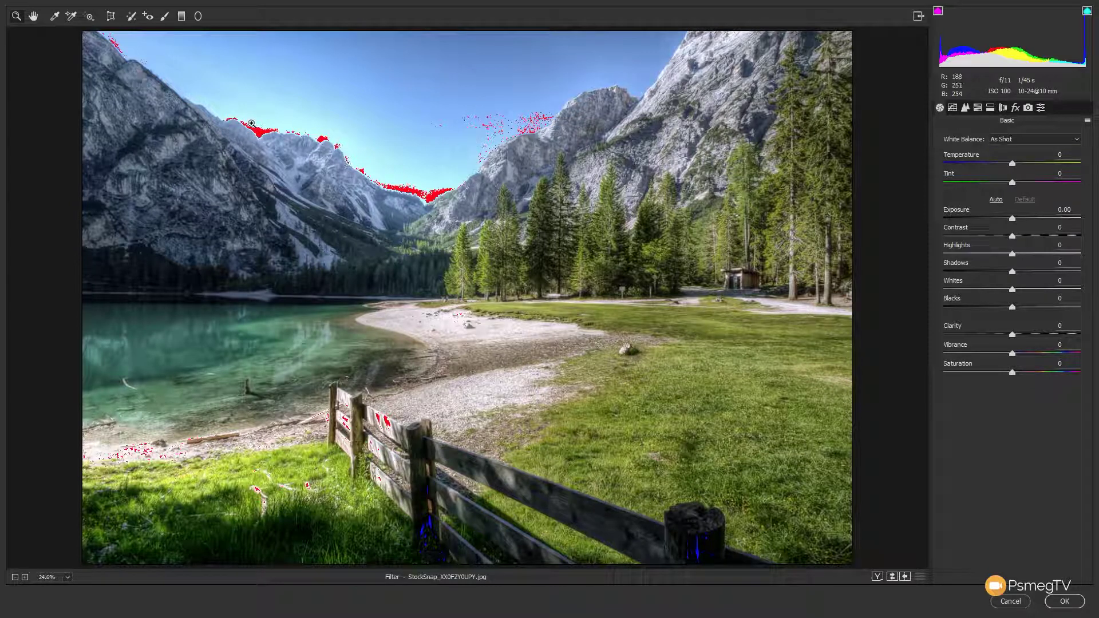
pyautogui.click(1086, 11)
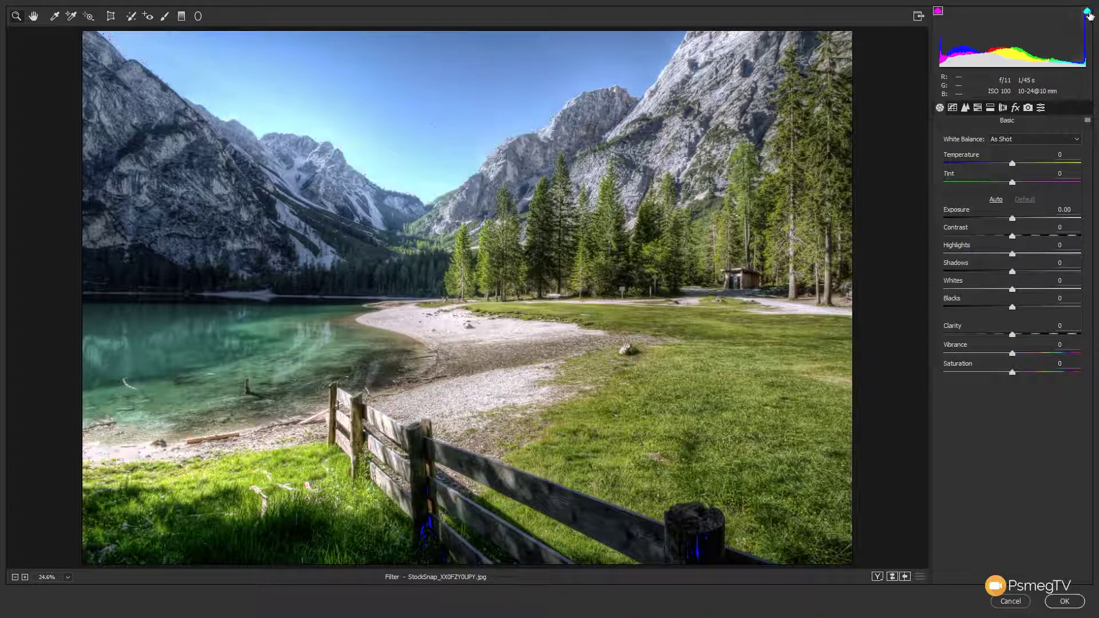
pyautogui.click(938, 13)
pyautogui.click(1012, 140)
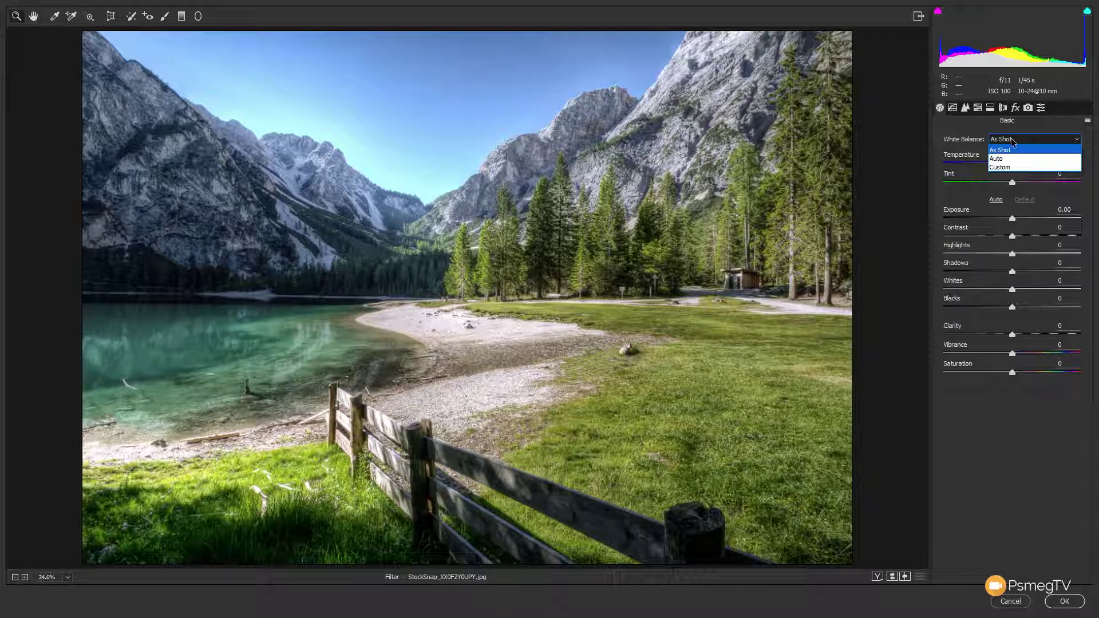
pyautogui.click(1019, 440)
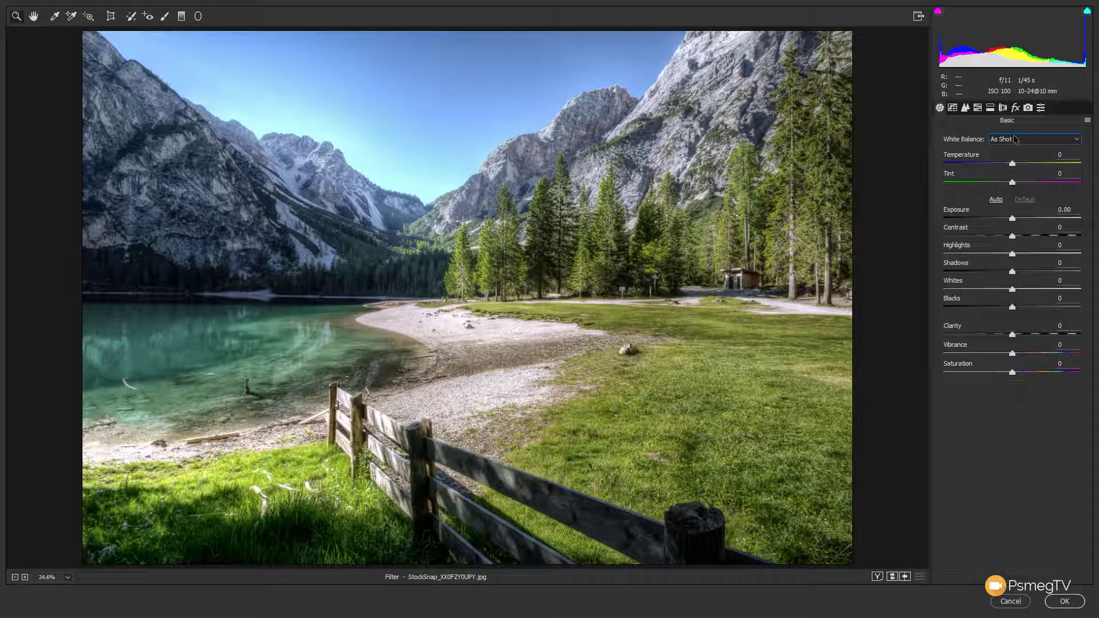
# Compare the parametric and point tone curves, and add shadow, midtone and highlight points to the RGB point curve.
pyautogui.click(964, 110)
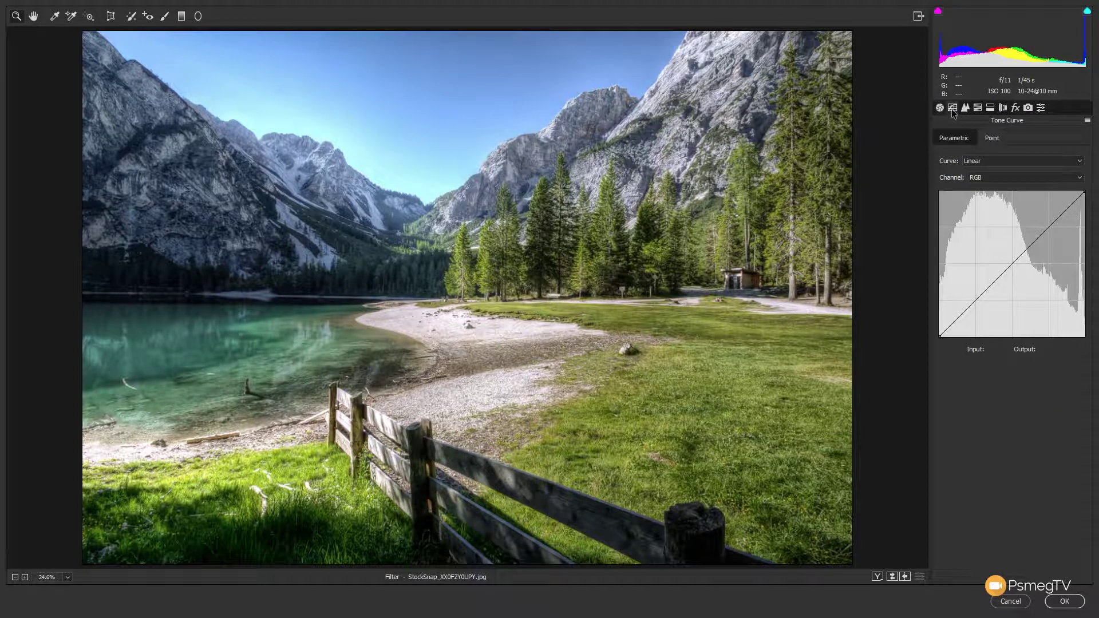
pyautogui.click(954, 140)
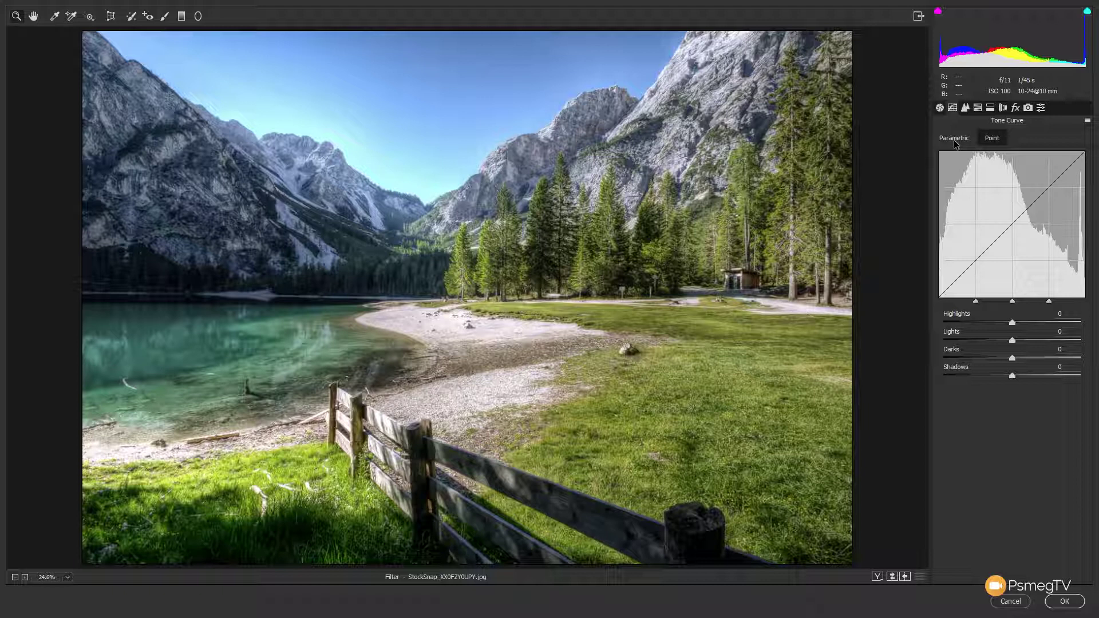
pyautogui.click(1000, 139)
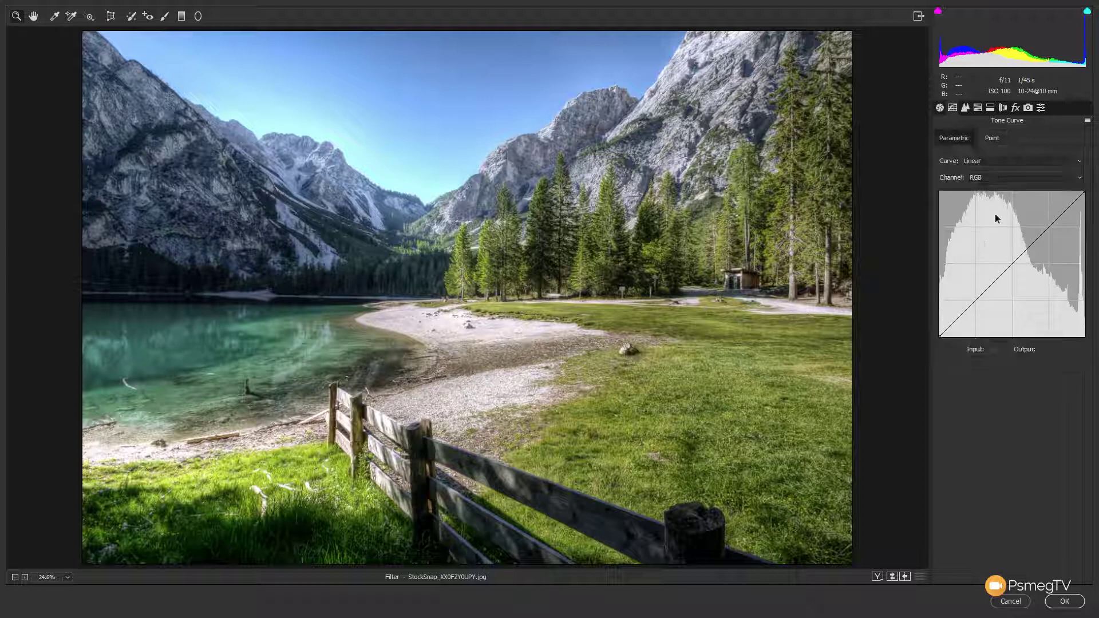
pyautogui.click(1012, 265)
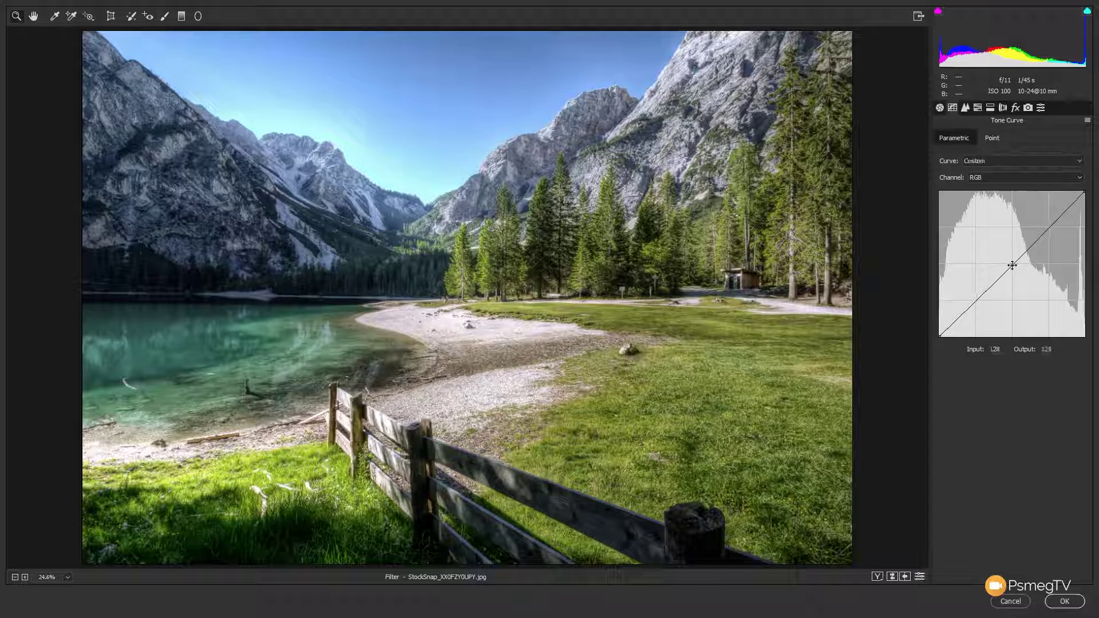
pyautogui.click(977, 300)
pyautogui.click(1050, 228)
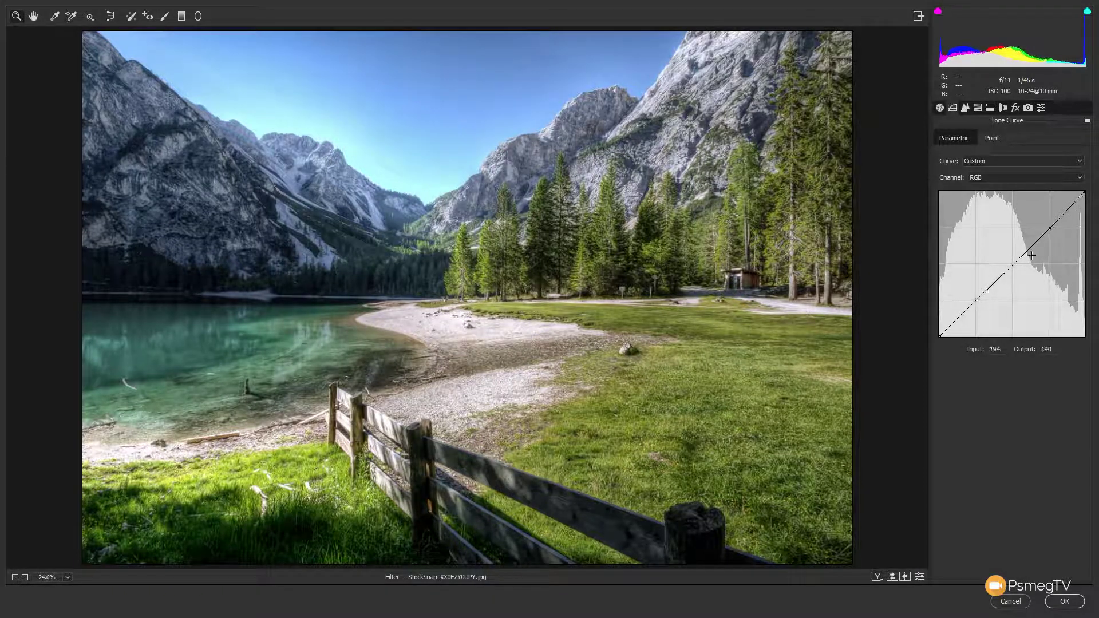
# Try a faded look by raising the curve's black point to output 46 and reshaping its midtone and highlight points.
pyautogui.moveTo(939, 336); pyautogui.dragTo(935, 310)
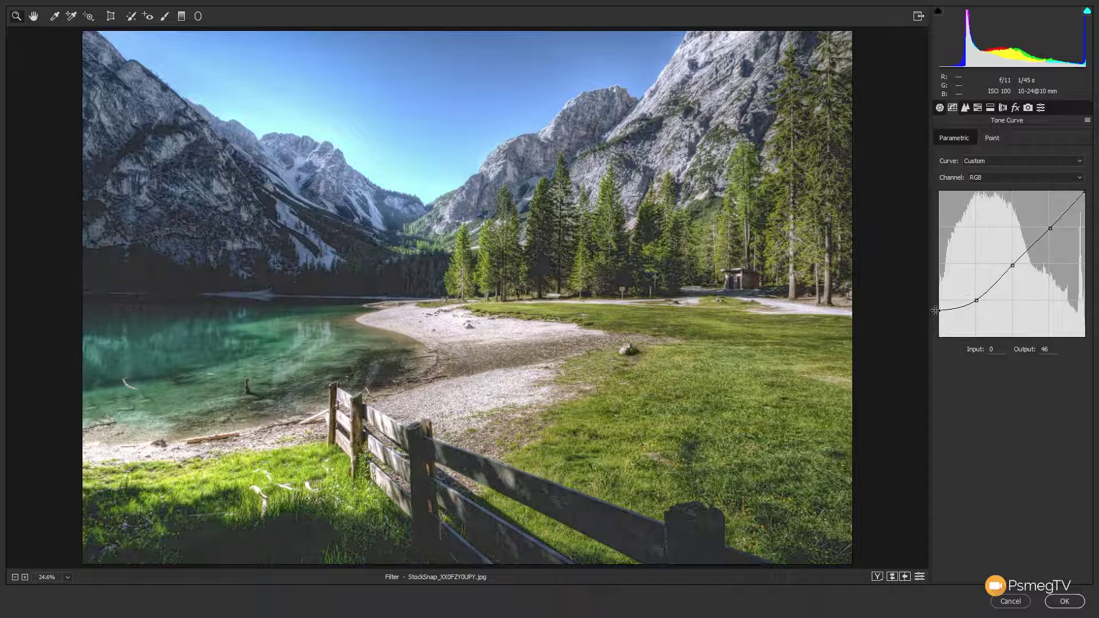
pyautogui.moveTo(1013, 266)
pyautogui.mouseDown()
pyautogui.moveTo(1015, 276)
pyautogui.moveTo(1009, 262)
pyautogui.mouseUp()
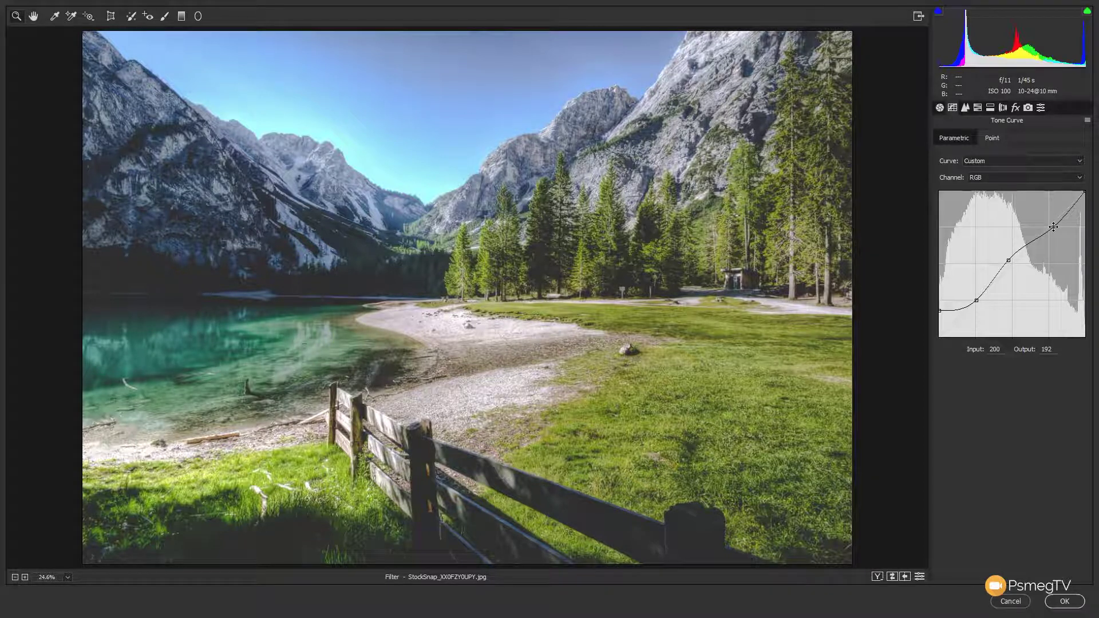
pyautogui.click(976, 300)
pyautogui.click(1011, 260)
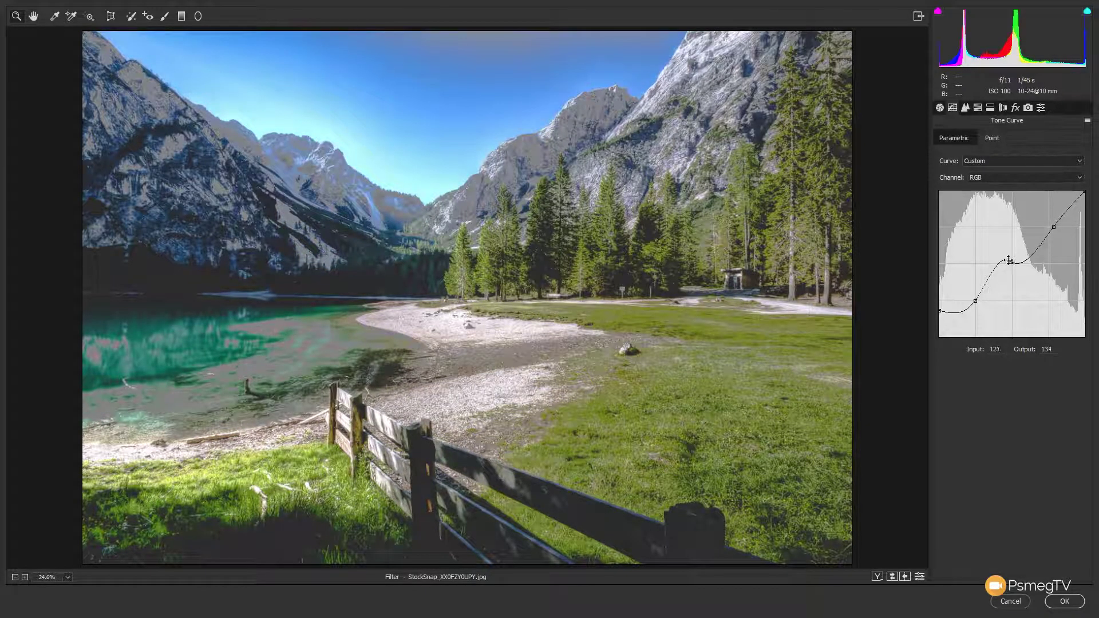
pyautogui.press('Down')
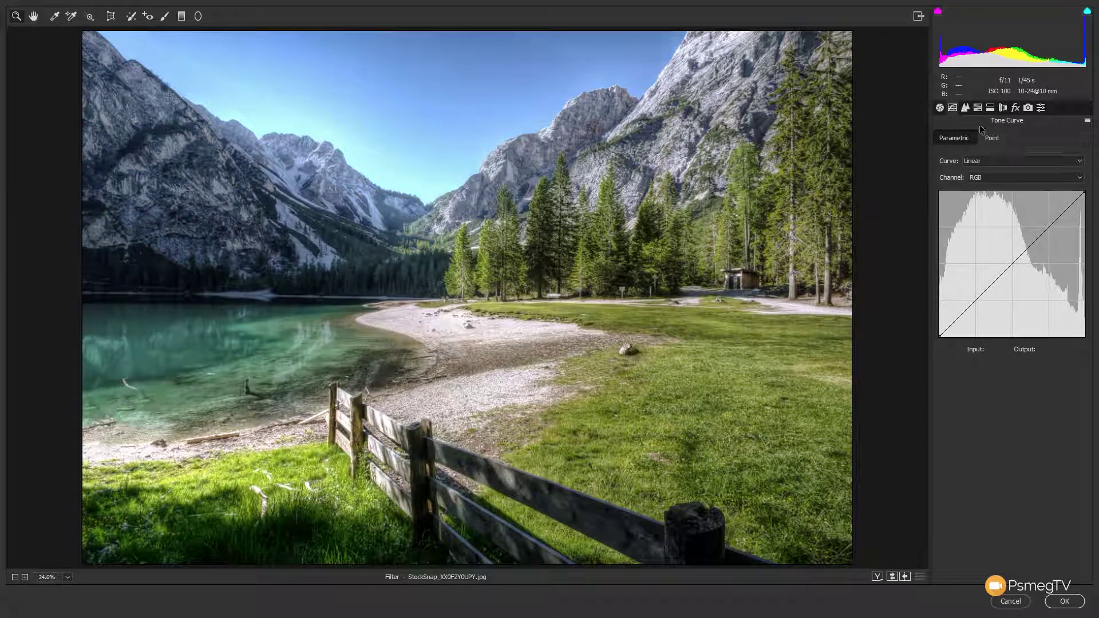
# Try high and low sharpening Masking amounts in the Detail settings while previewing the mask.
pyautogui.click(966, 108)
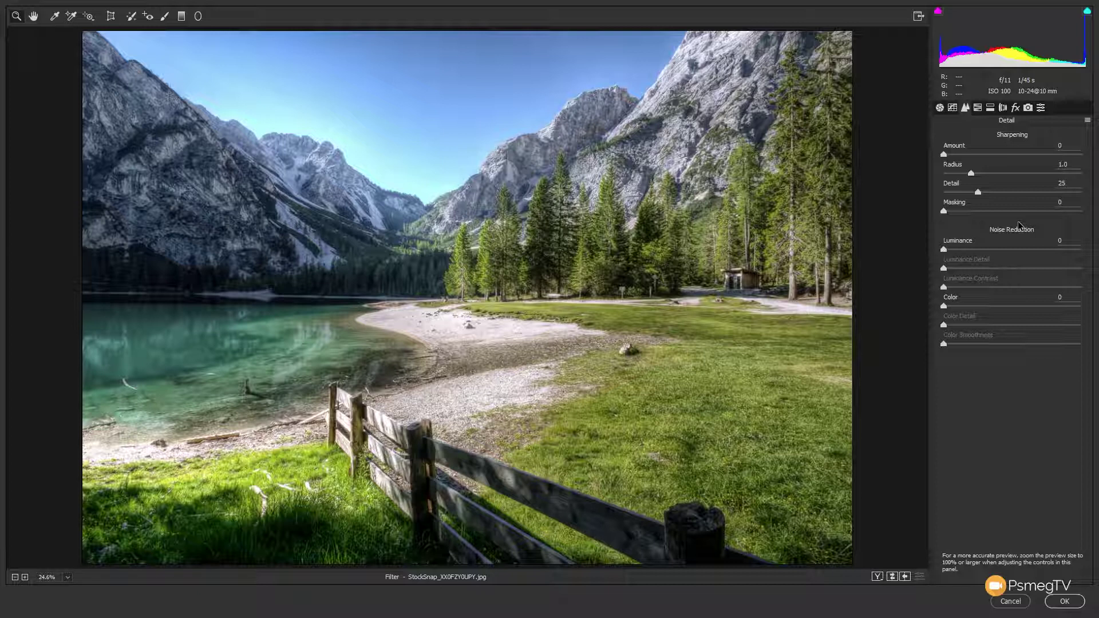
pyautogui.keyDown('alt'); pyautogui.click(944, 211); pyautogui.keyUp('alt')
pyautogui.moveTo(946, 211); pyautogui.dragTo(1050, 214)
pyautogui.moveTo(1050, 212); pyautogui.dragTo(955, 213)
# Try converting the photo to grayscale in the HSL / Grayscale settings.
pyautogui.click(977, 111)
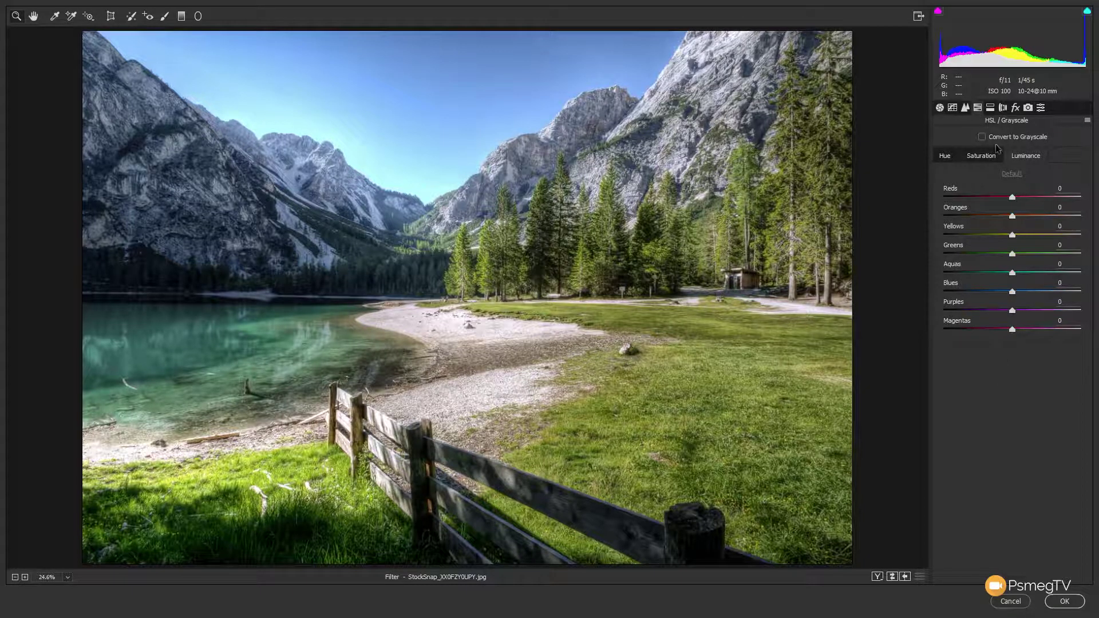
pyautogui.click(982, 137)
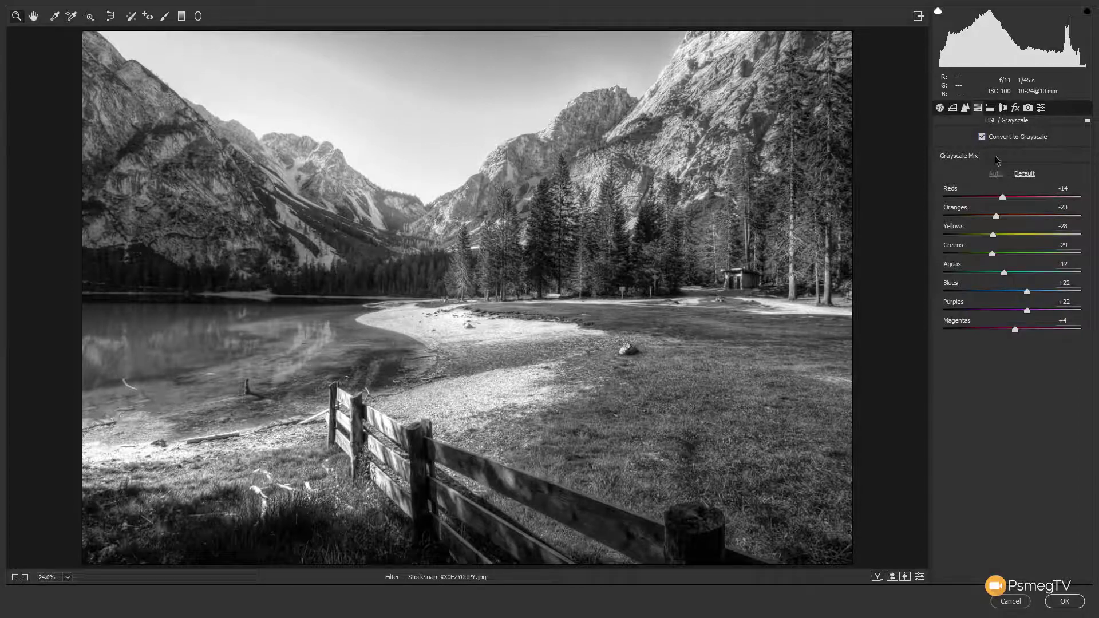
pyautogui.click(984, 137)
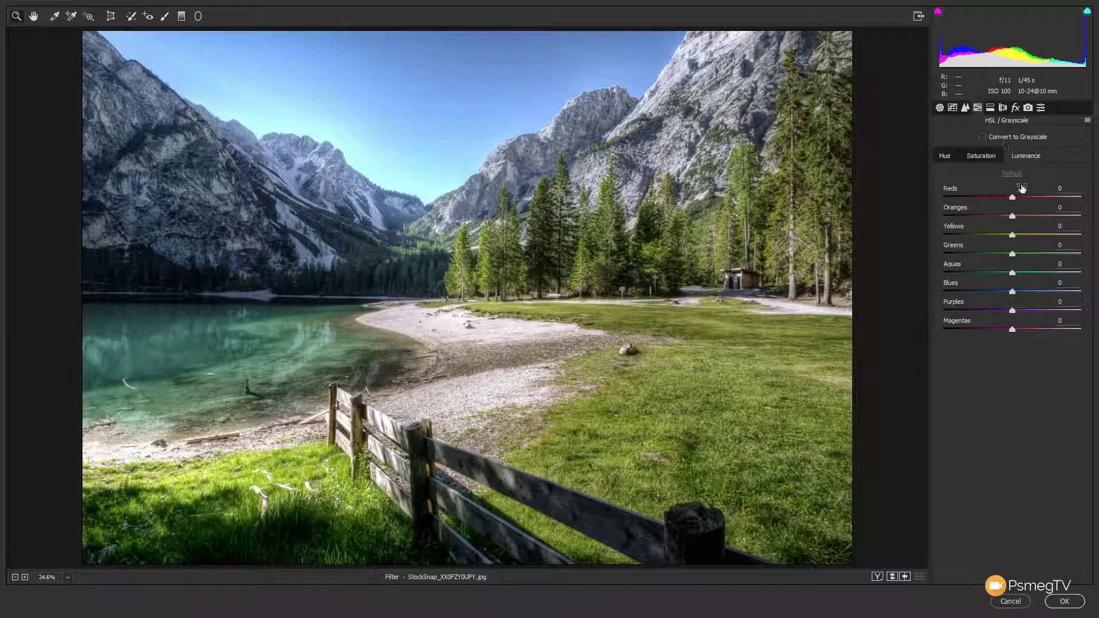
# Inspect the HSL hue, saturation and luminance adjustments and the Split Toning settings.
pyautogui.click(945, 158)
pyautogui.click(982, 157)
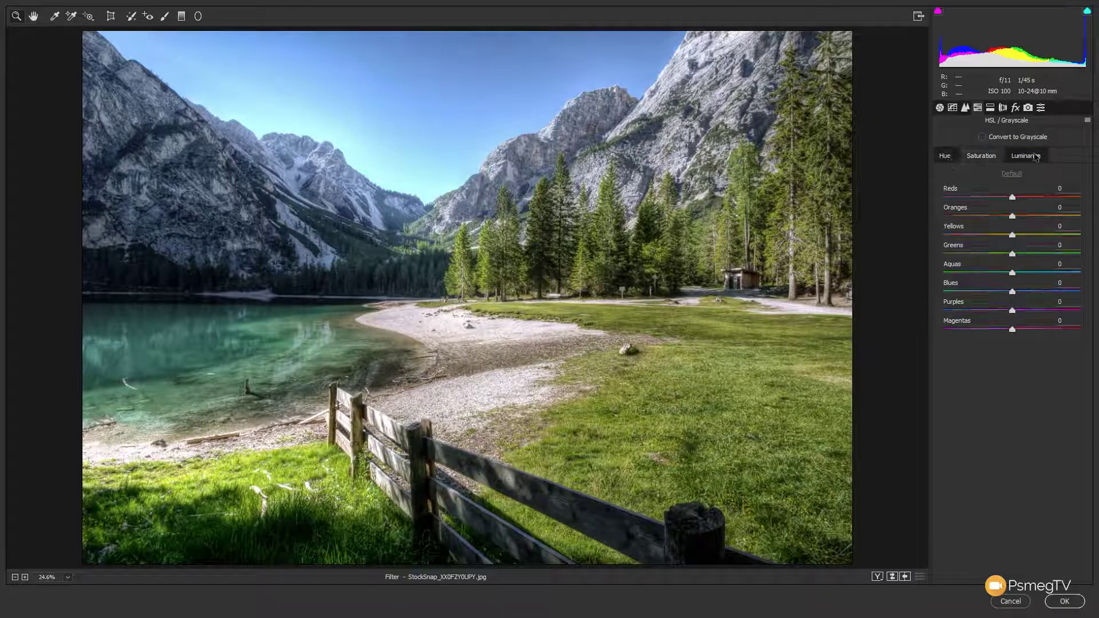
pyautogui.click(1026, 157)
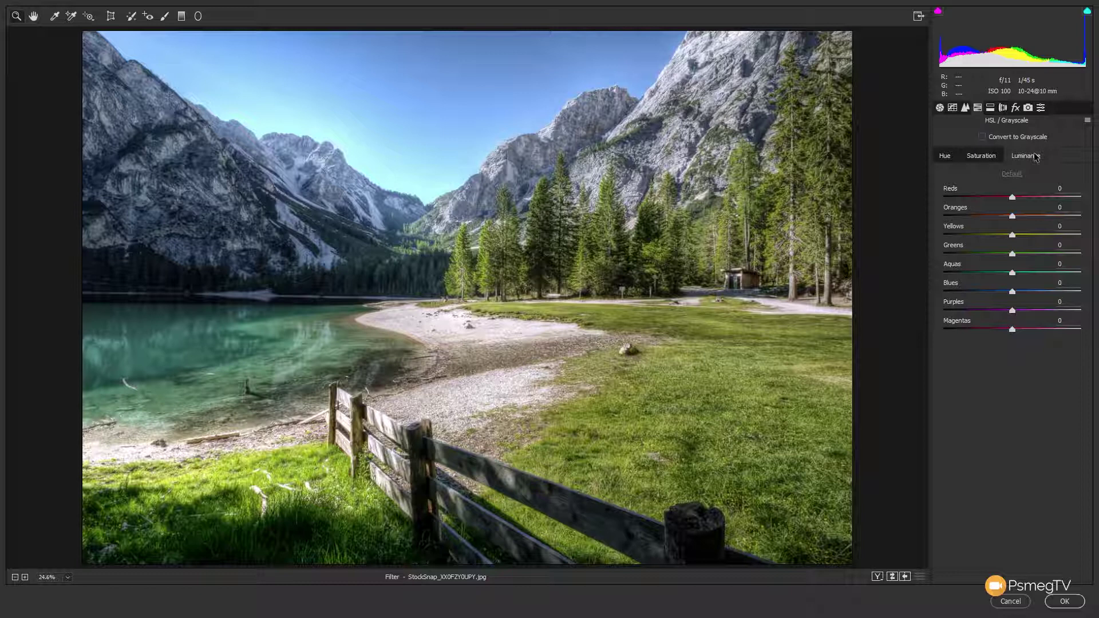
pyautogui.click(991, 108)
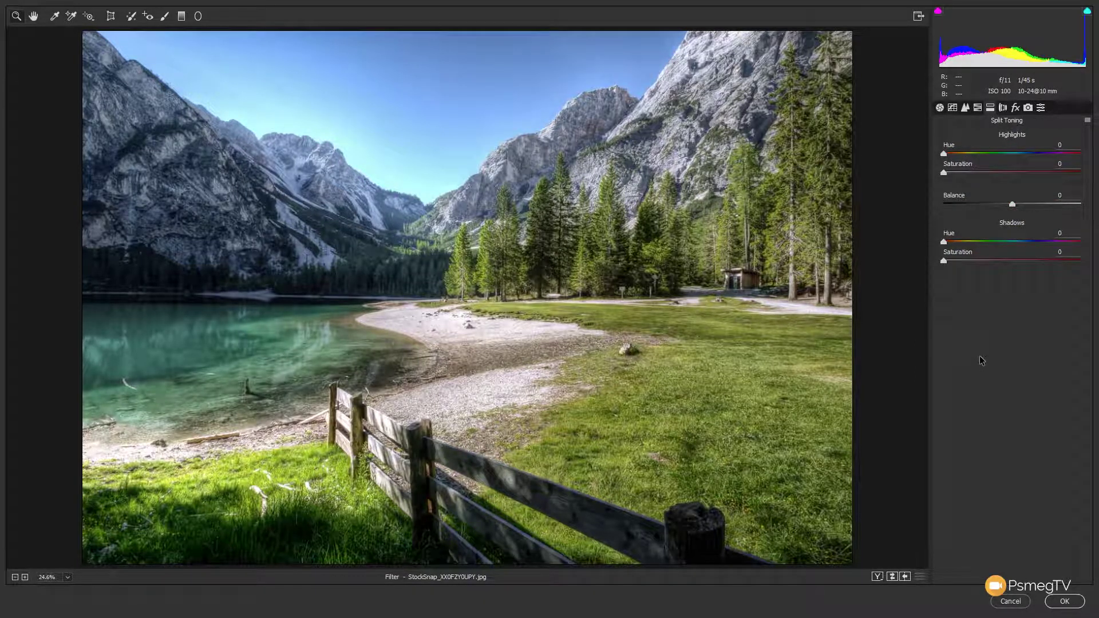
# Try a lens vignetting amount of -84 in the Lens Corrections settings.
pyautogui.click(1005, 107)
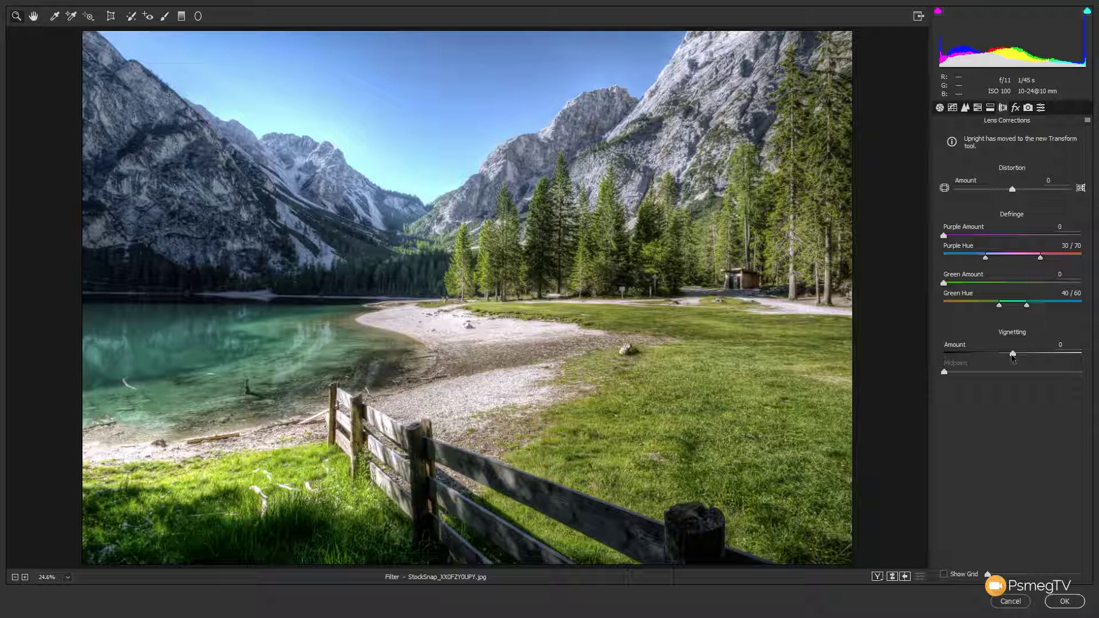
pyautogui.moveTo(1013, 353); pyautogui.dragTo(956, 353)
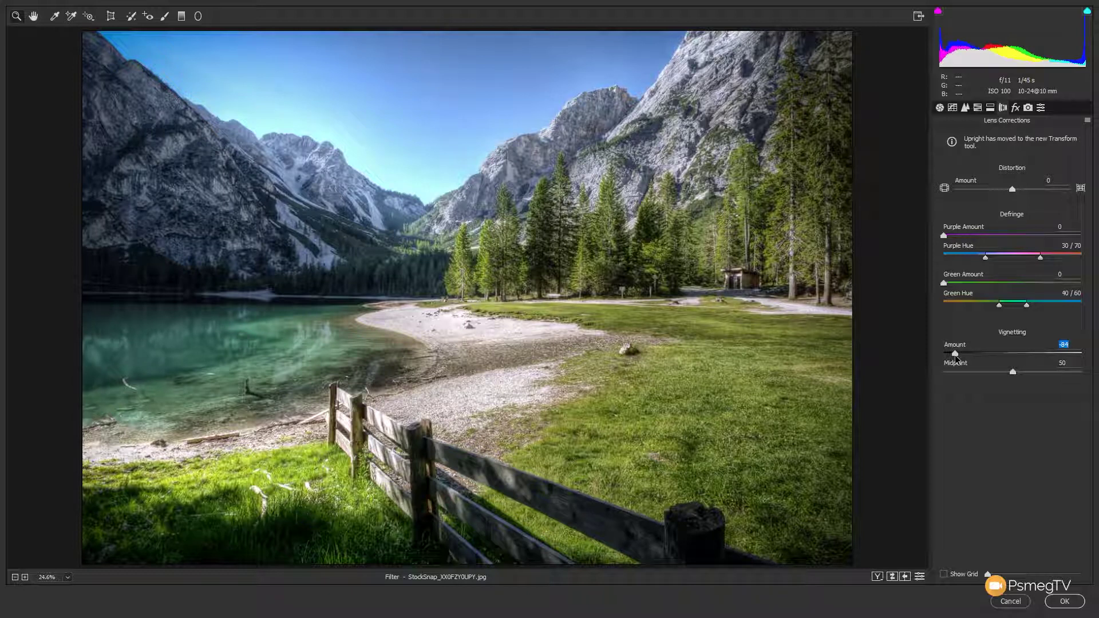
pyautogui.moveTo(955, 354); pyautogui.dragTo(1011, 355)
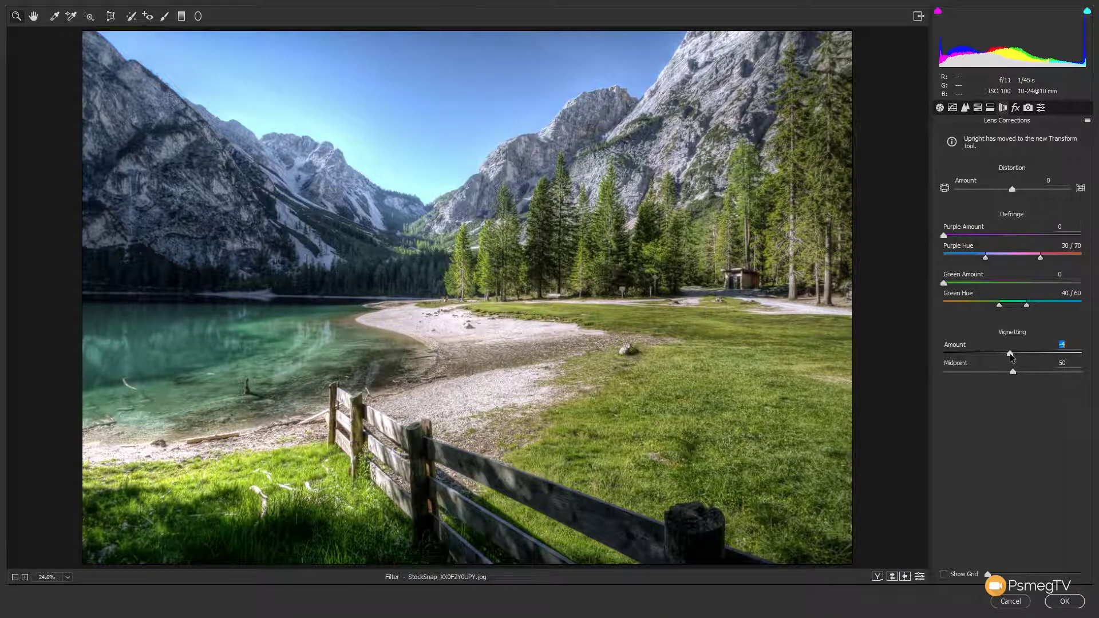
# Add a post crop vignette with an amount of -18 and the Paint Overlay style.
pyautogui.click(1015, 107)
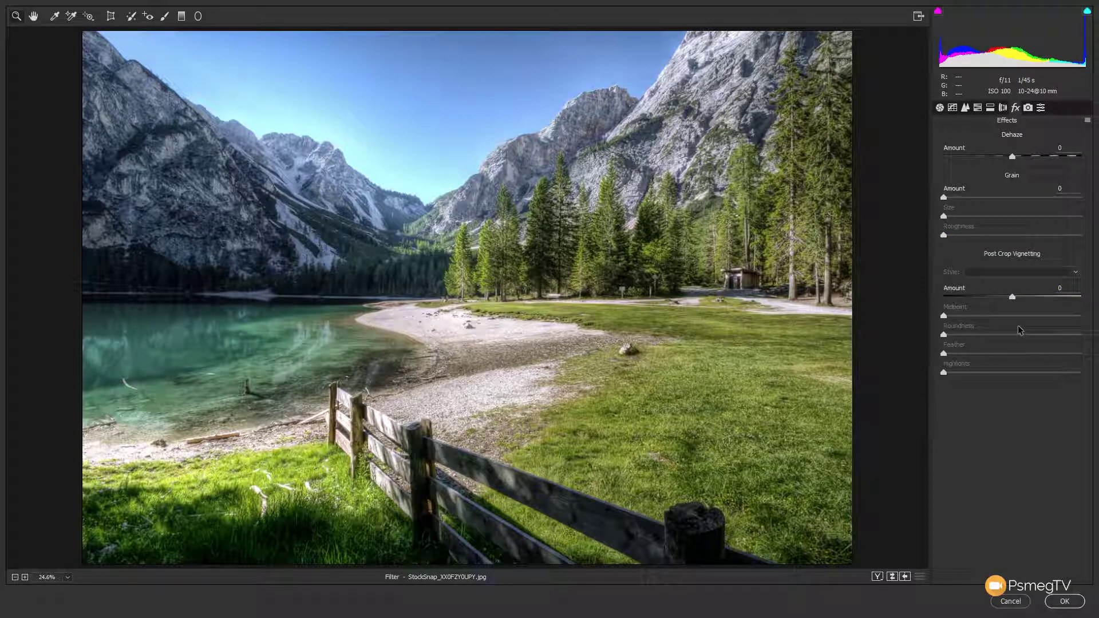
pyautogui.moveTo(1012, 297); pyautogui.dragTo(1002, 296)
pyautogui.click(1069, 274)
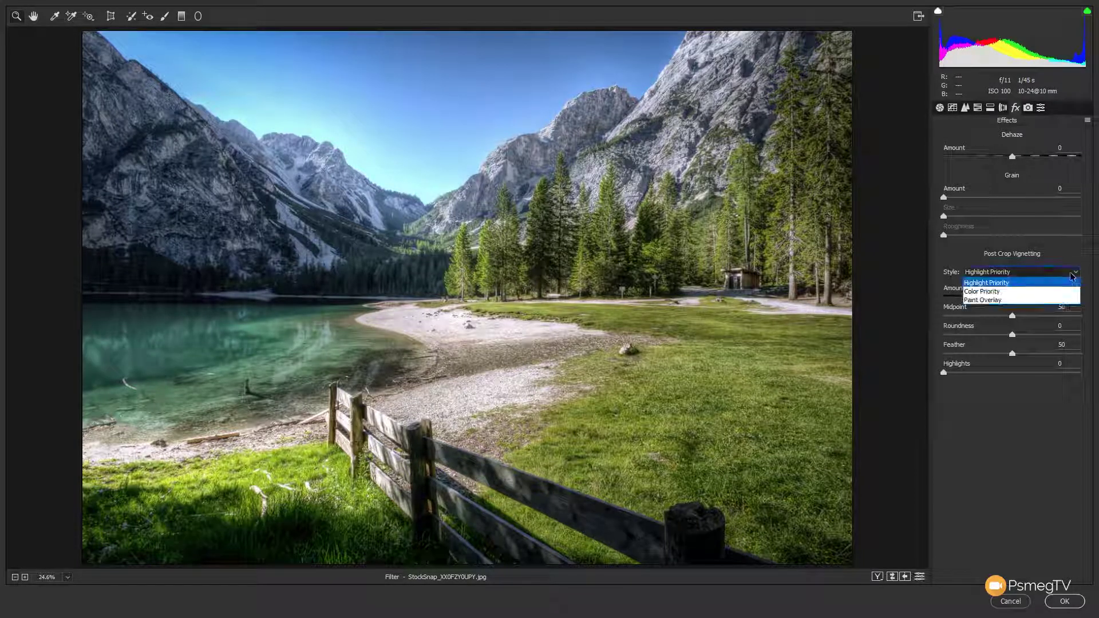
pyautogui.click(1019, 300)
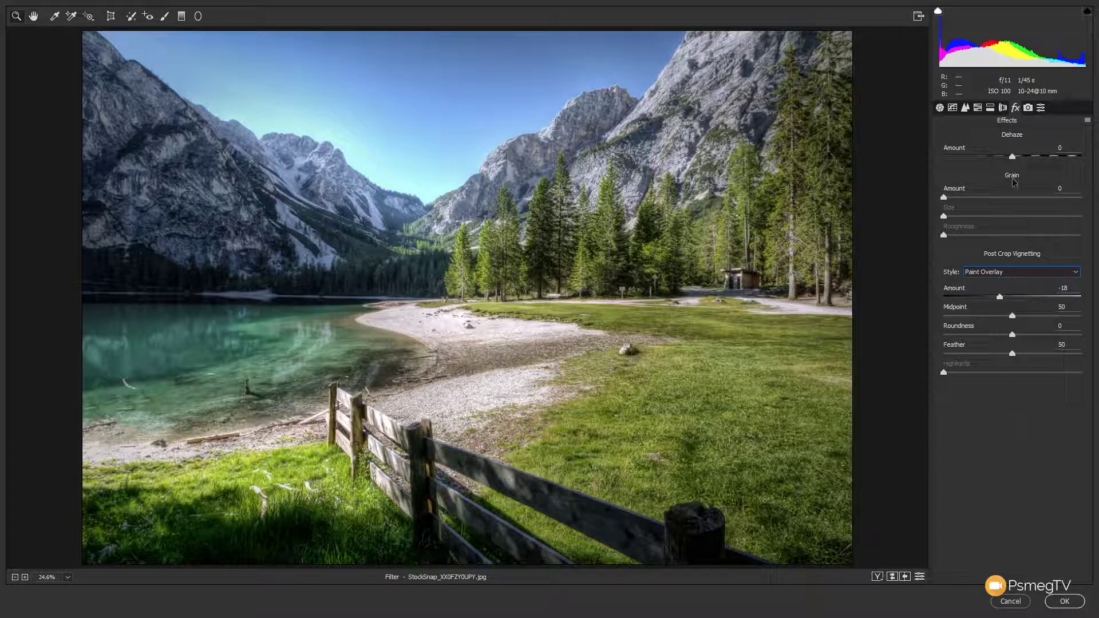
# Set the Blue Primary hue to -100 and the Red Primary hue to +57 in Camera Calibration.
pyautogui.click(1028, 108)
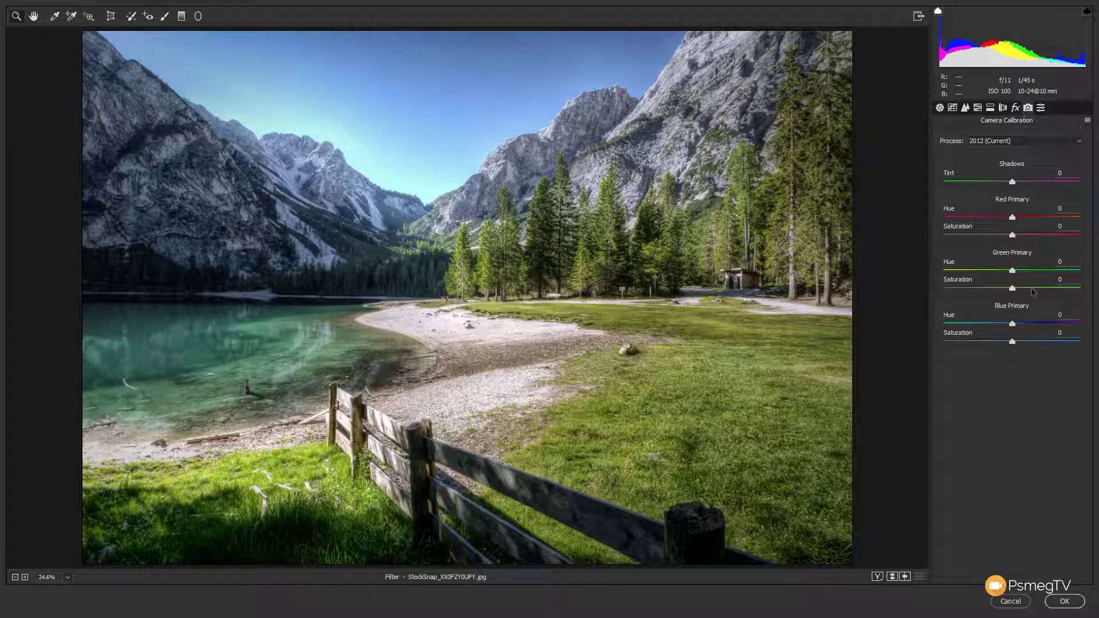
pyautogui.moveTo(1012, 324); pyautogui.dragTo(942, 328)
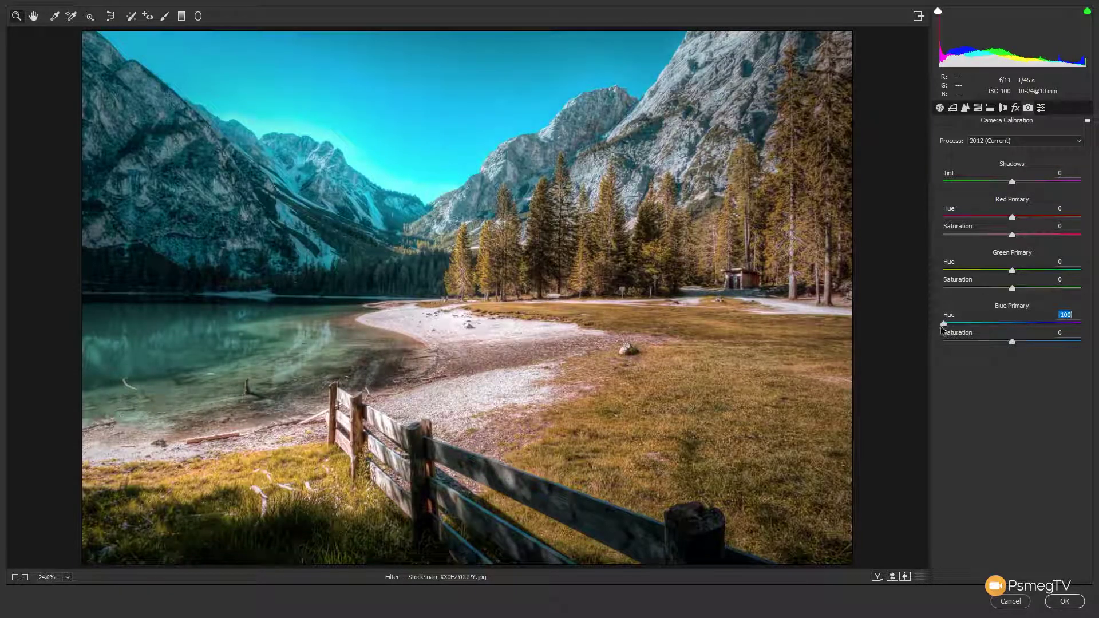
pyautogui.moveTo(1012, 217); pyautogui.dragTo(1052, 222)
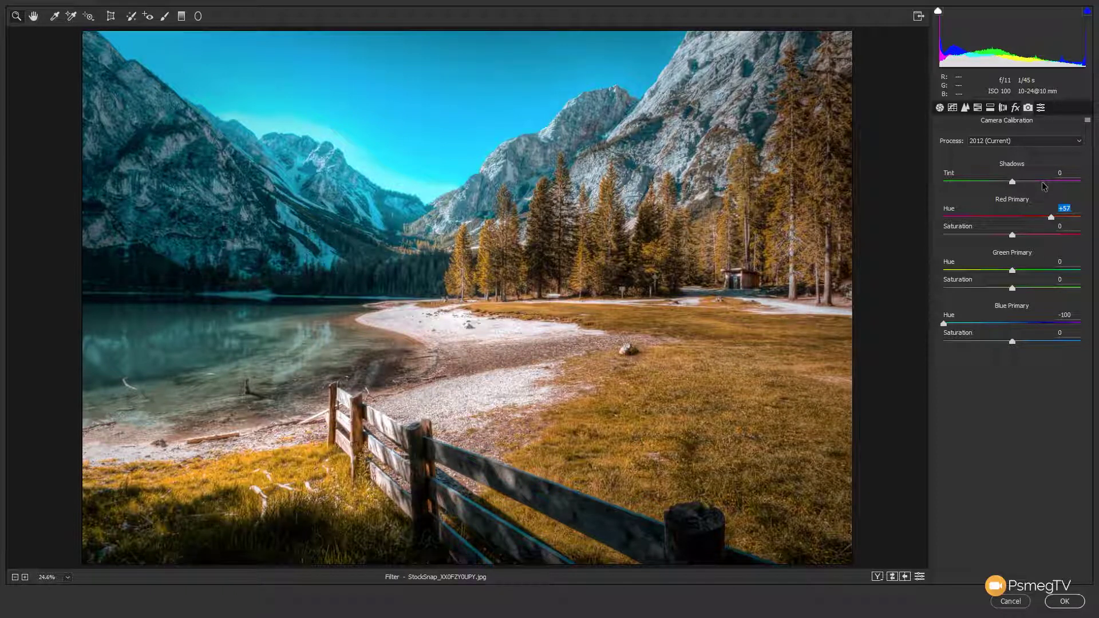
# Apply the Psmeg's Band o Brothers preset, and check the photo at 100% magnification before returning to 25%.
pyautogui.click(1041, 109)
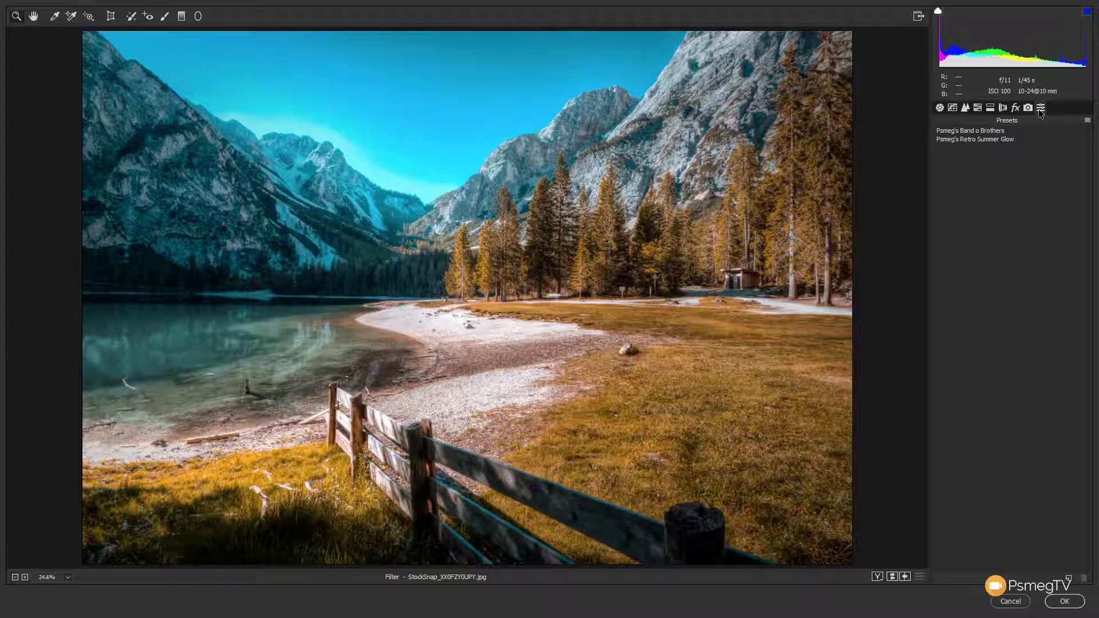
pyautogui.click(993, 140)
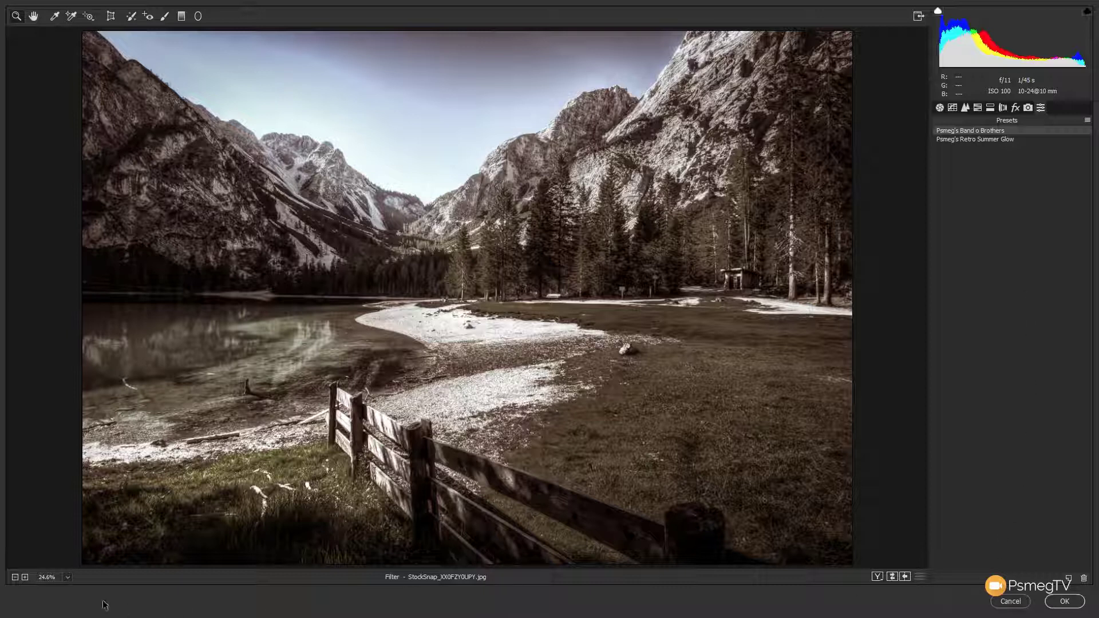
pyautogui.click(68, 577)
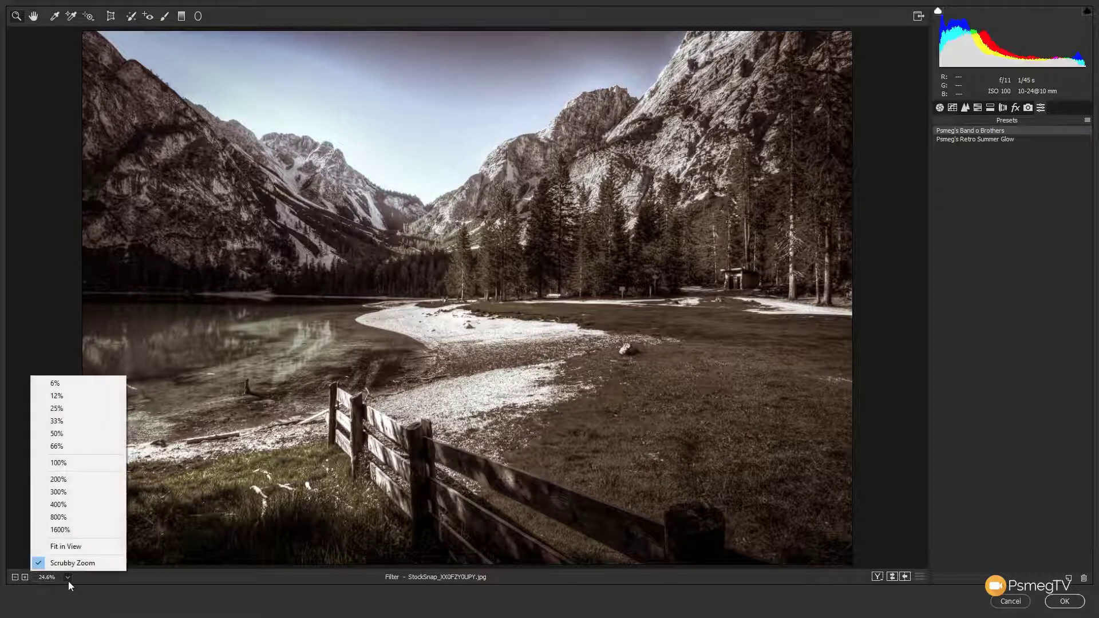
pyautogui.click(68, 464)
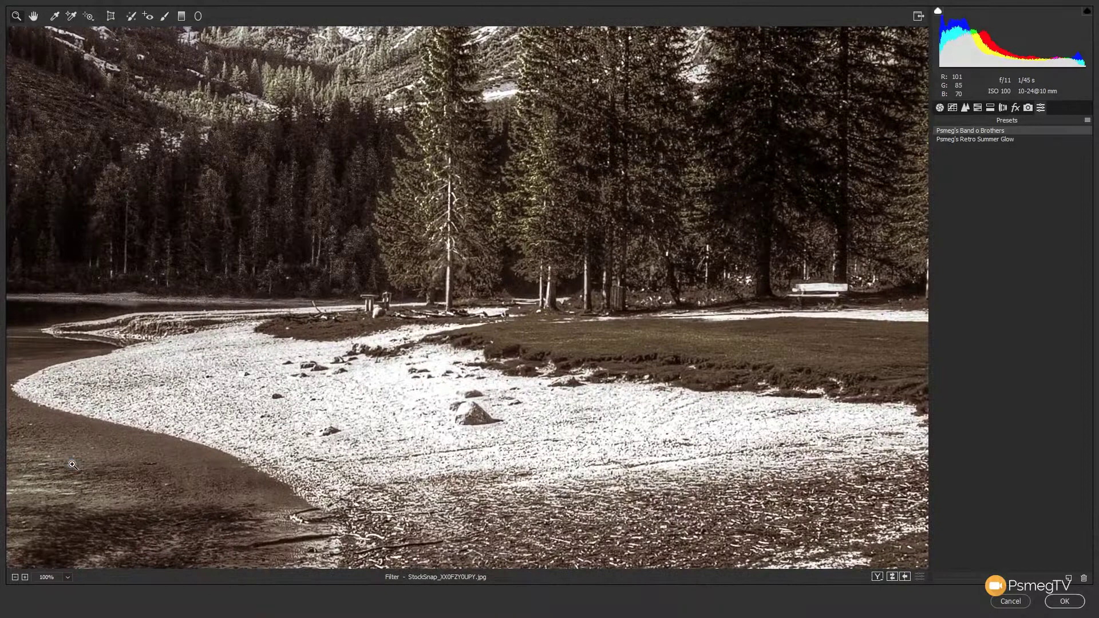
pyautogui.click(15, 578)
pyautogui.click(16, 578)
pyautogui.click(16, 577)
pyautogui.click(16, 578)
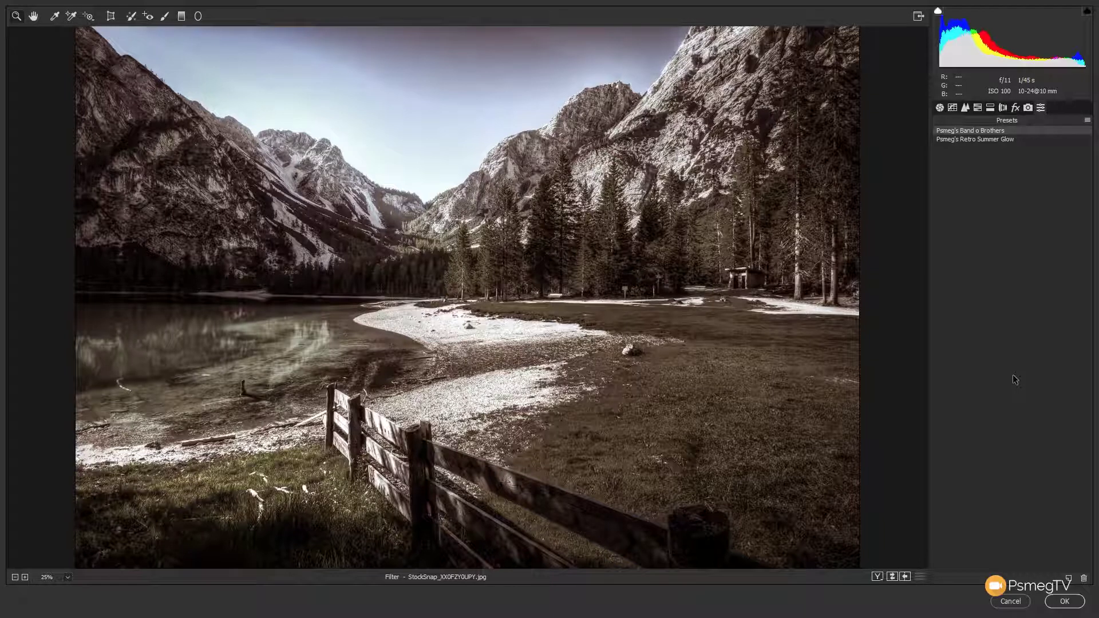
# Show the before and after versions side by side, and review the preview preferences, accepting them as they are.
pyautogui.click(878, 578)
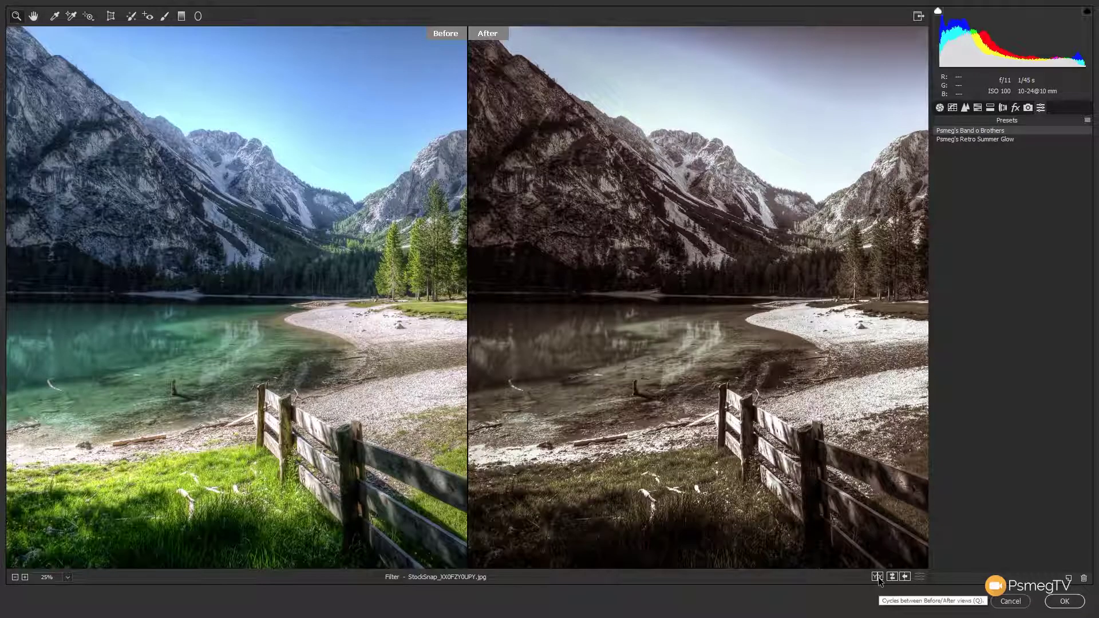
pyautogui.click(878, 579)
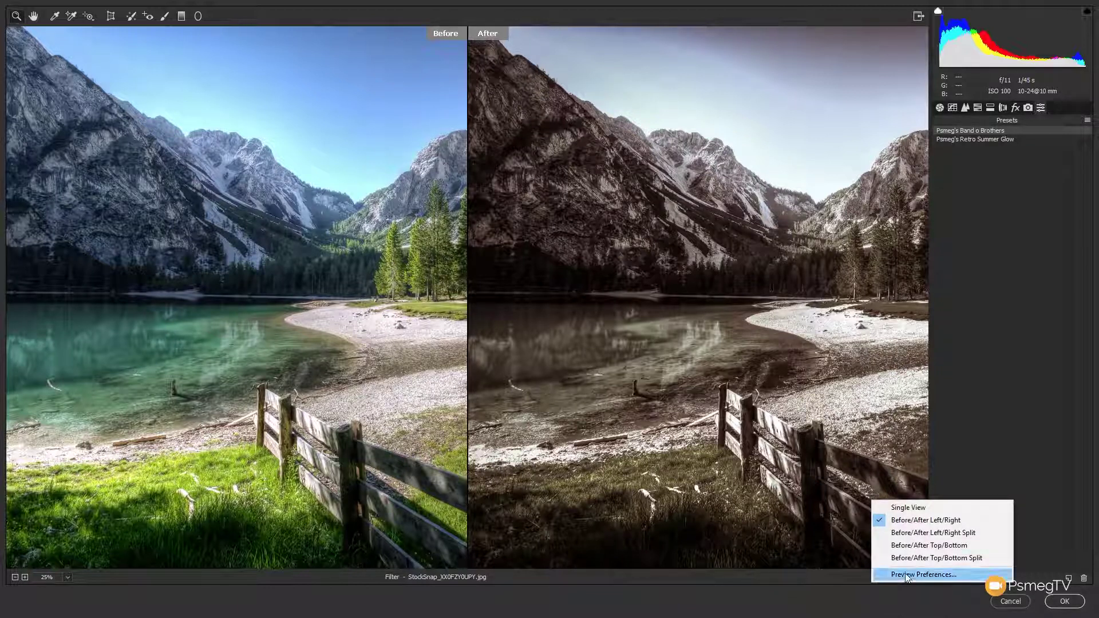
pyautogui.click(907, 574)
pyautogui.moveTo(64, 167); pyautogui.dragTo(492, 137)
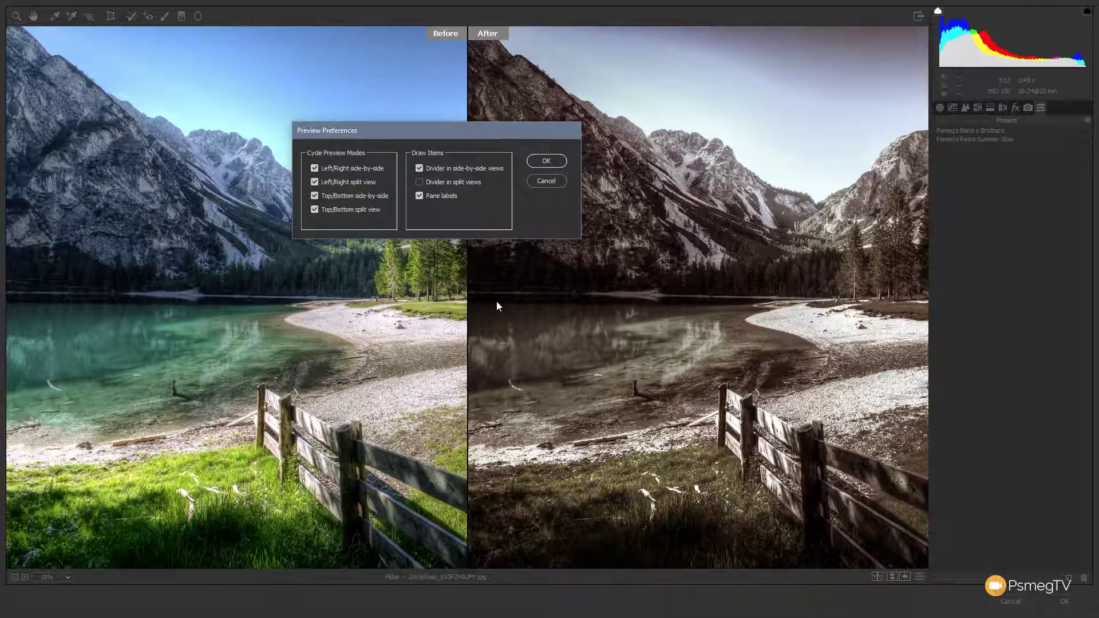
pyautogui.click(546, 162)
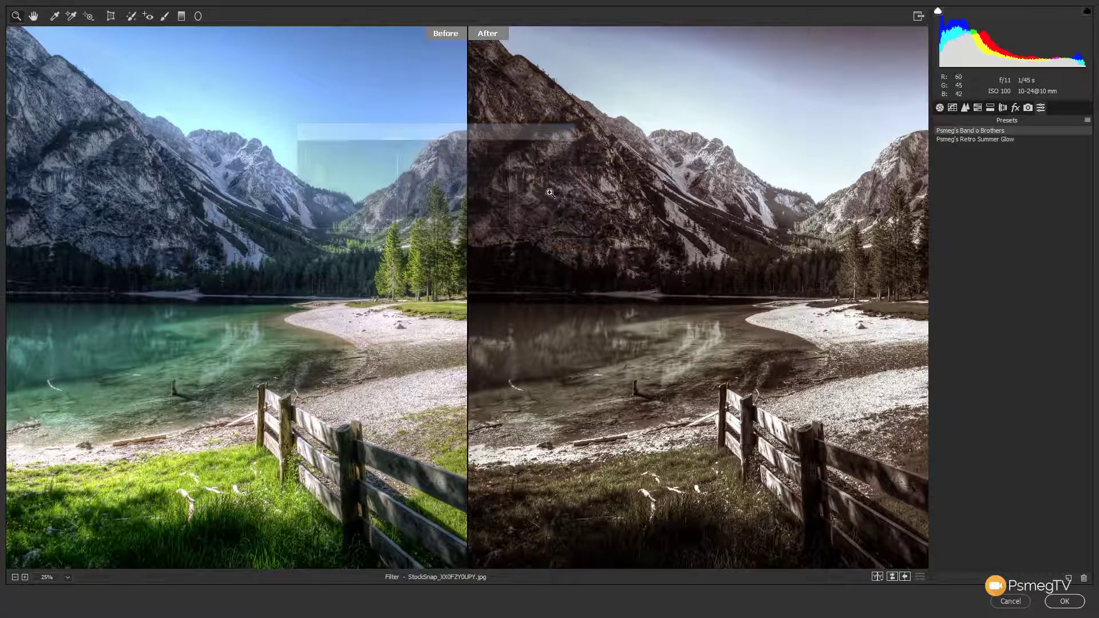
# Swap the before and after settings, and change the comparison layout to Before/After Top/Bottom.
pyautogui.click(907, 577)
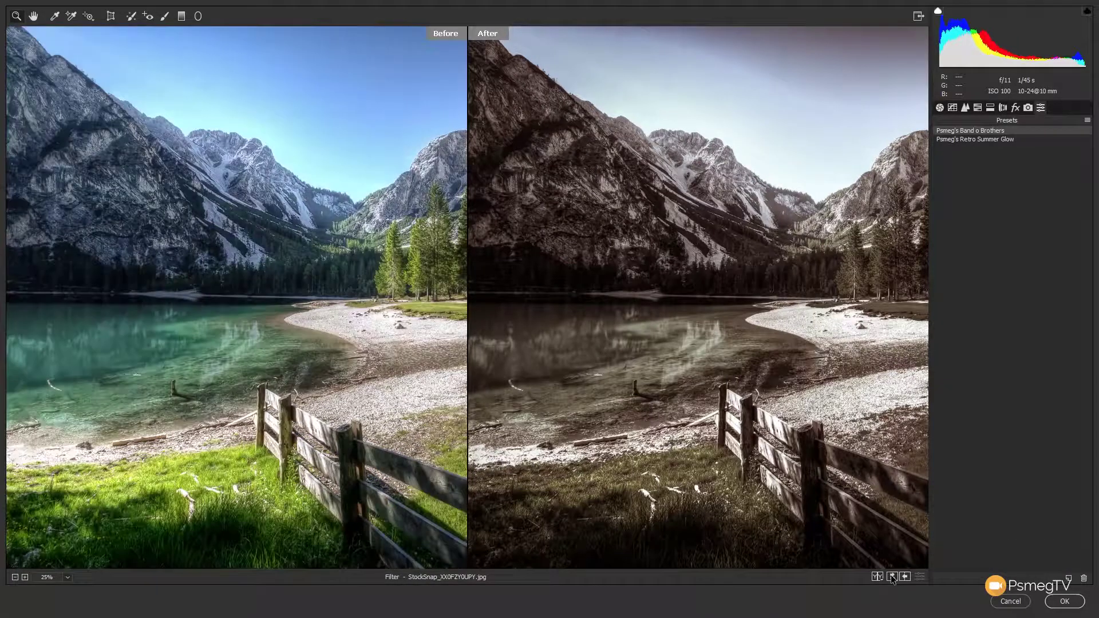
pyautogui.click(893, 577)
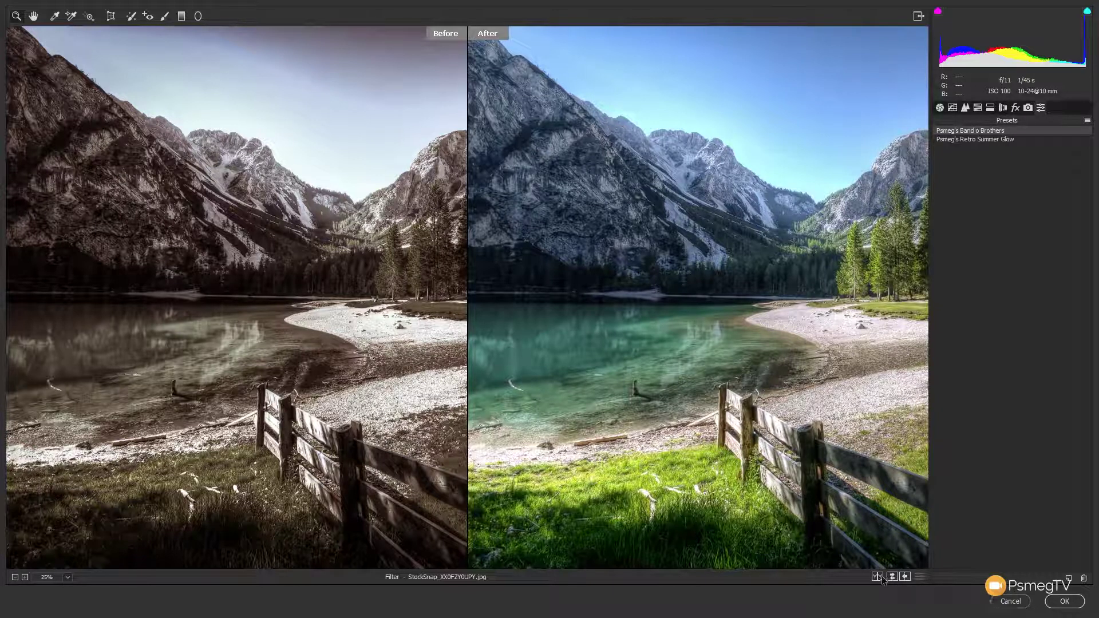
pyautogui.click(881, 579)
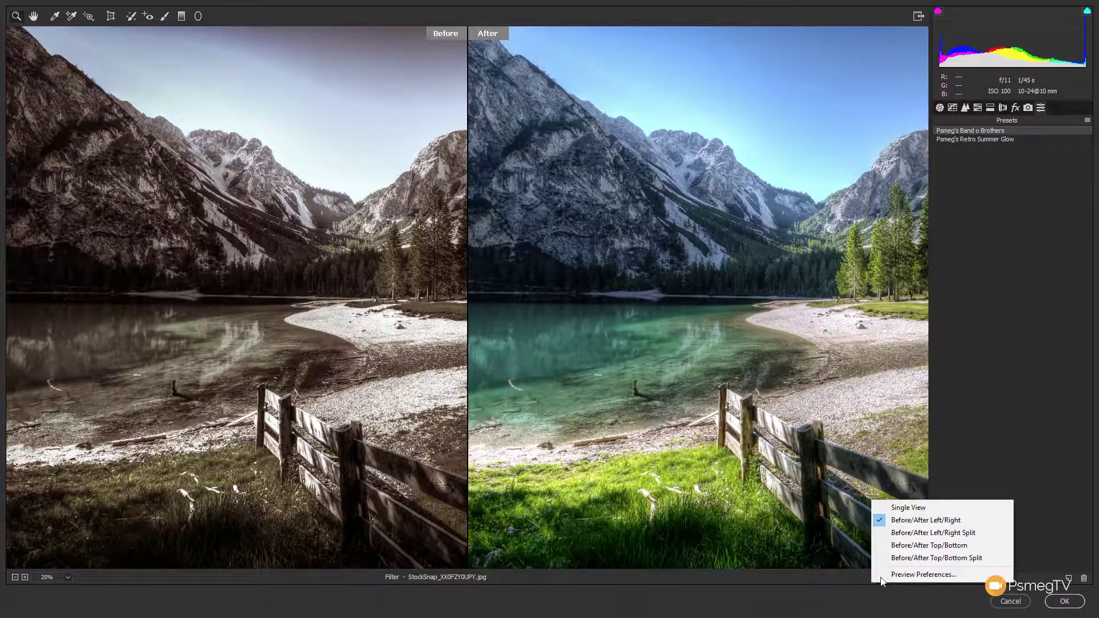
pyautogui.click(892, 547)
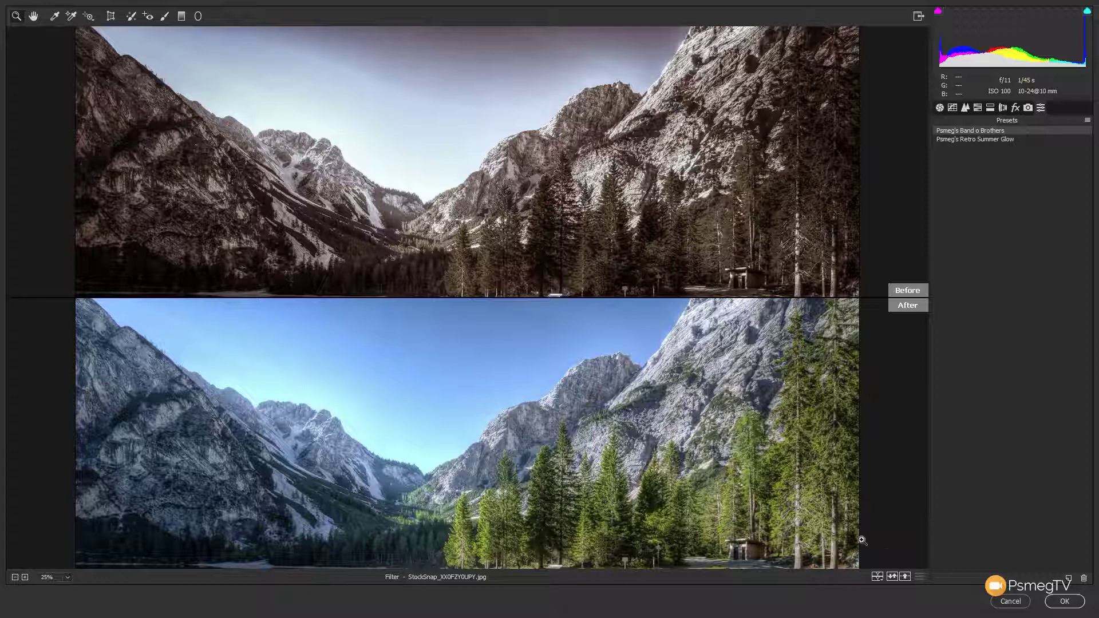
# Try zooming and panning the stacked comparison with the Zoom and Hand tools to examine the lake shoreline.
pyautogui.click(524, 449)
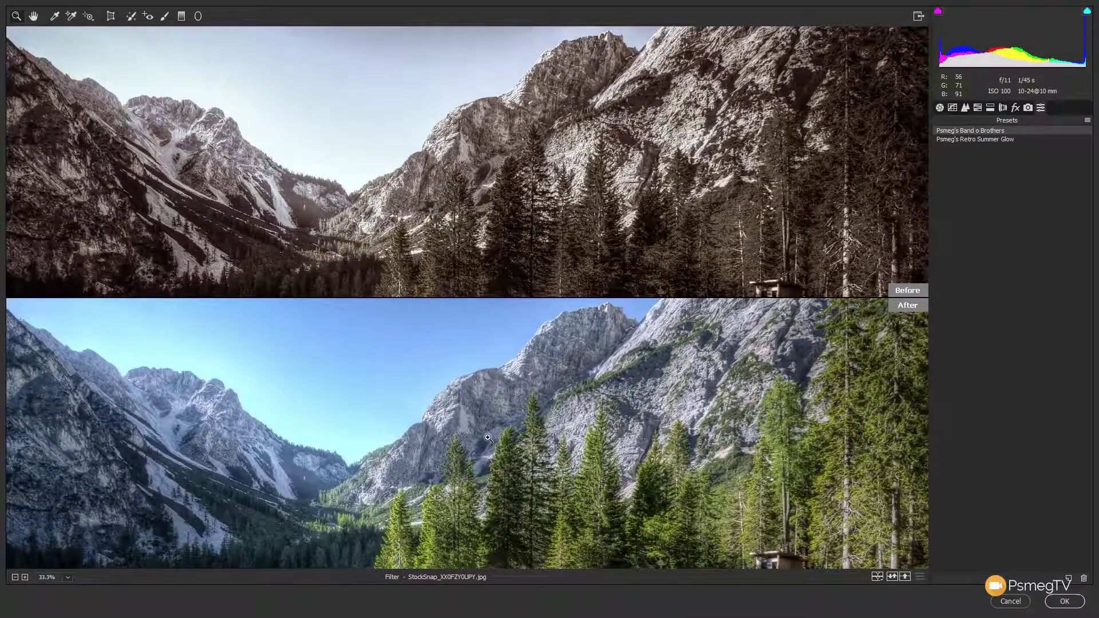
pyautogui.keyDown('alt'); pyautogui.click(456, 387); pyautogui.keyUp('alt')
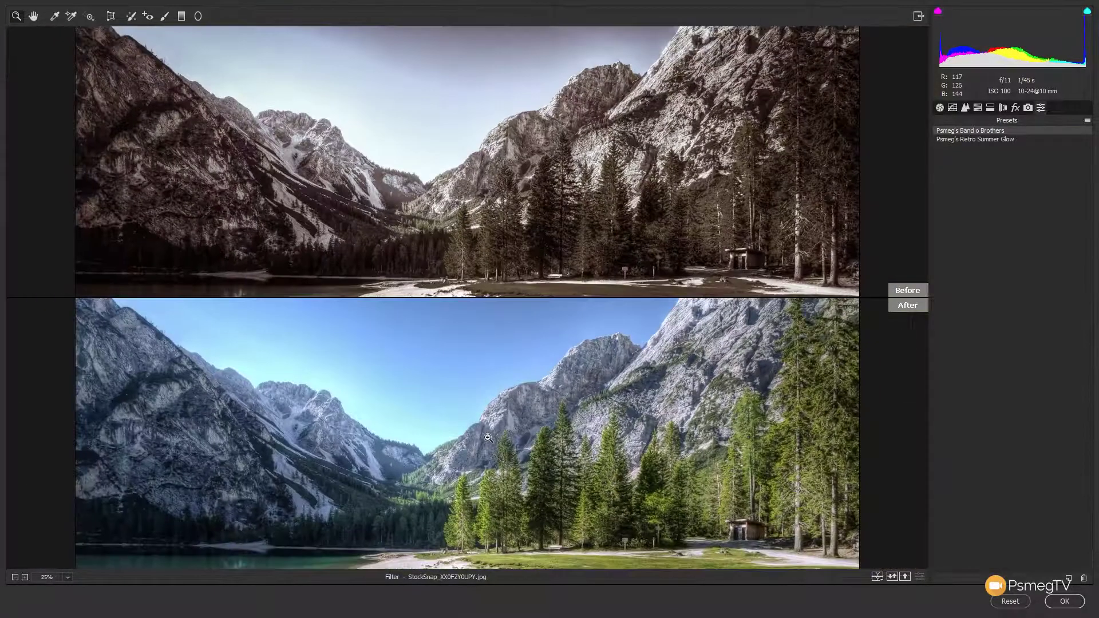
pyautogui.click(512, 412)
pyautogui.press('h')
pyautogui.moveTo(244, 206); pyautogui.dragTo(474, 200)
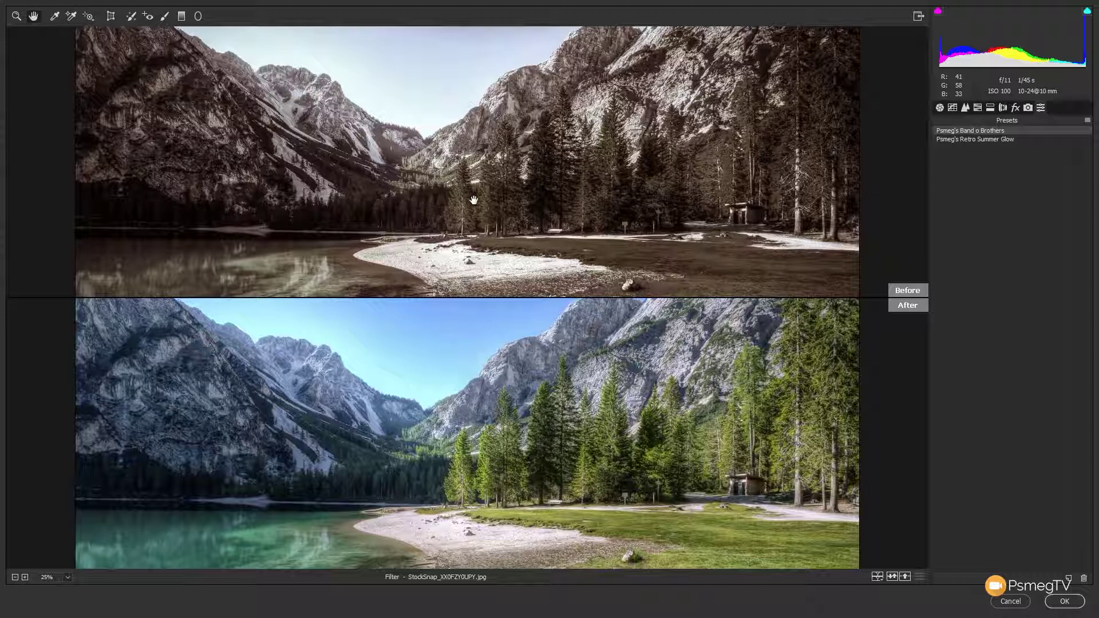